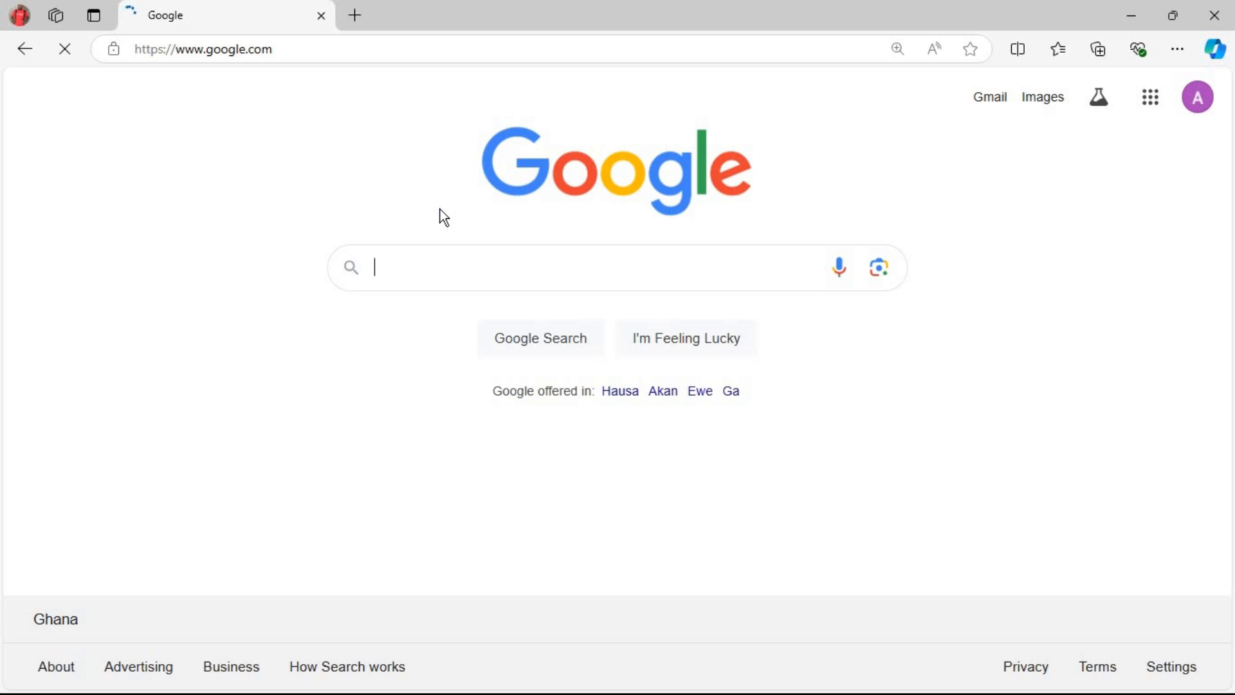
Search Google for "windows 11 iso download" and open Microsoft's Download Windows 11 page
{"action": "left_click", "coordinate": [422, 267]}
{"action": "left_click", "coordinate": [171, 194]}
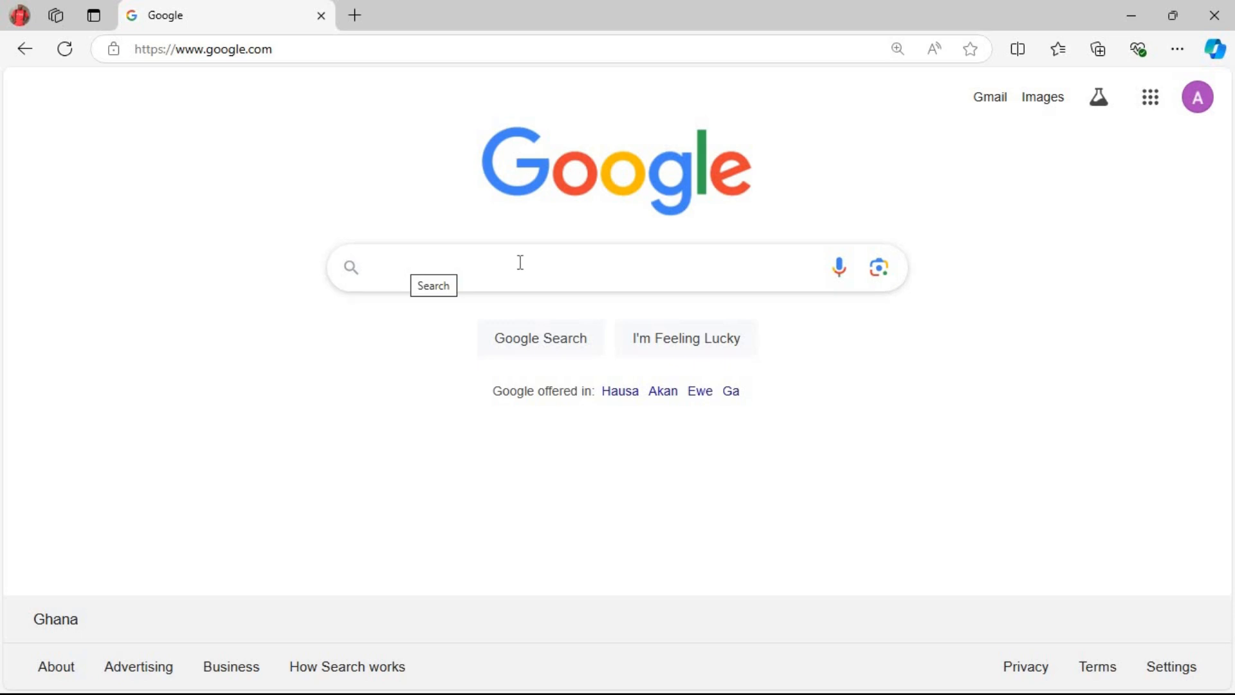
{"action": "left_click", "coordinate": [492, 268]}
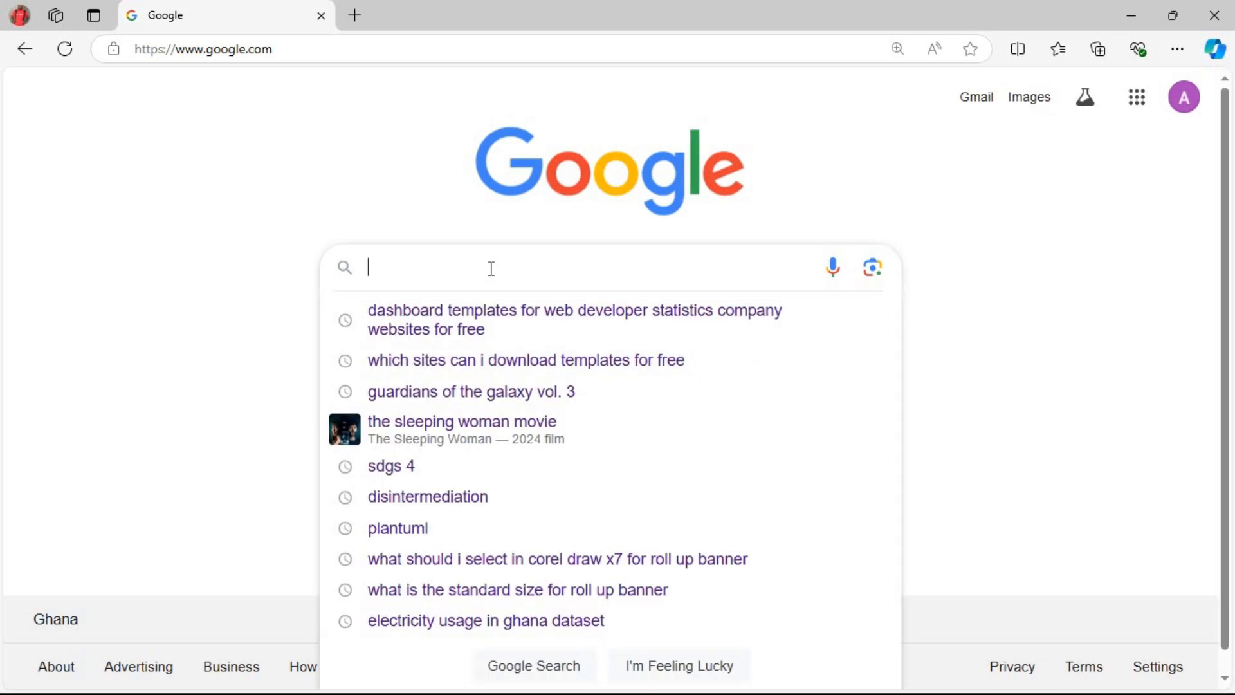
{"action": "type", "text": "windows"}
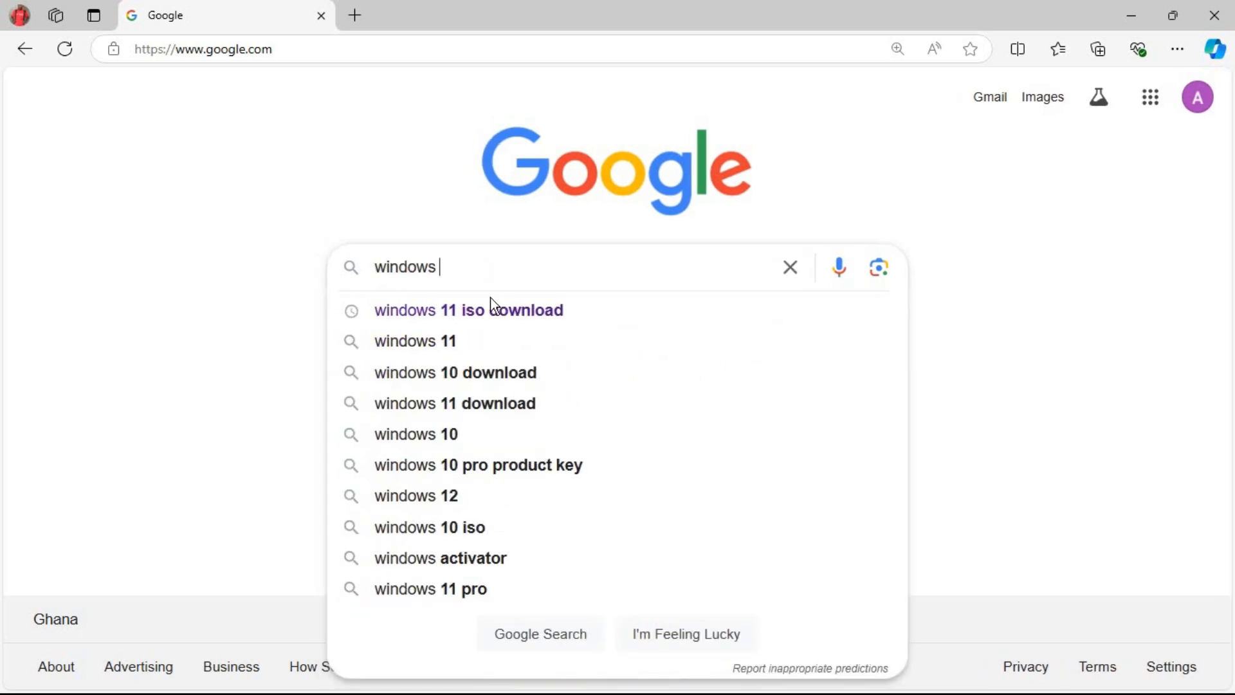
{"action": "left_click", "coordinate": [501, 317]}
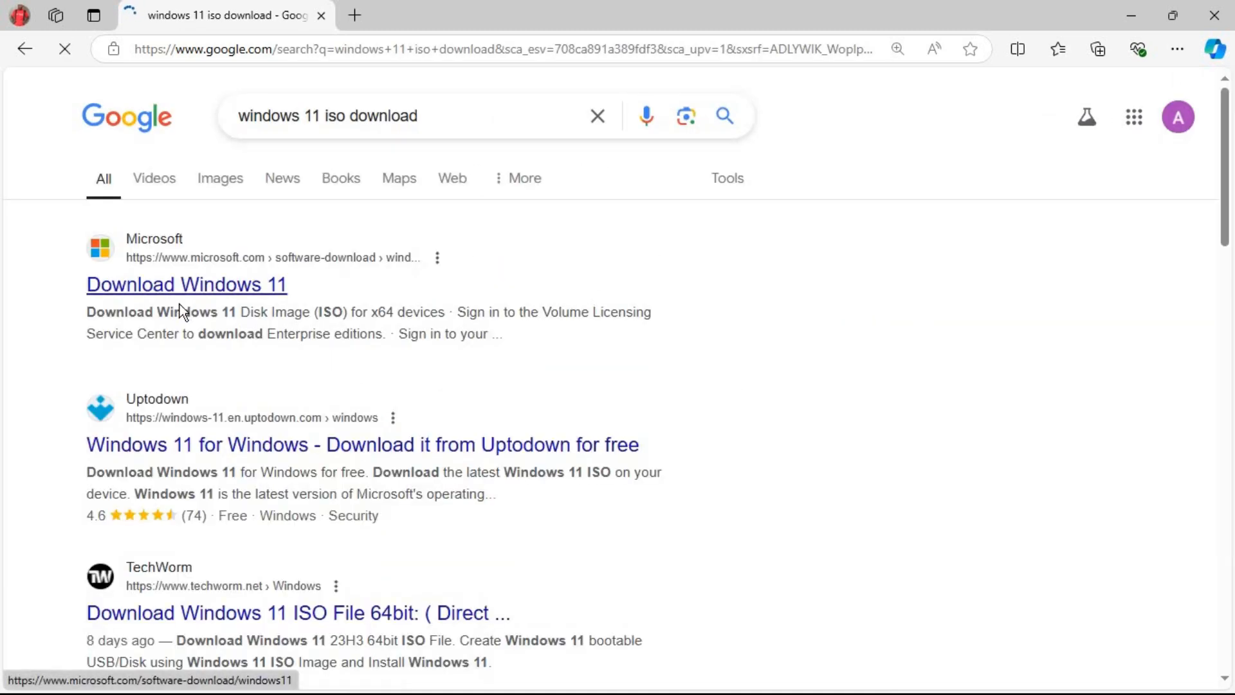
{"action": "left_click", "coordinate": [185, 291]}
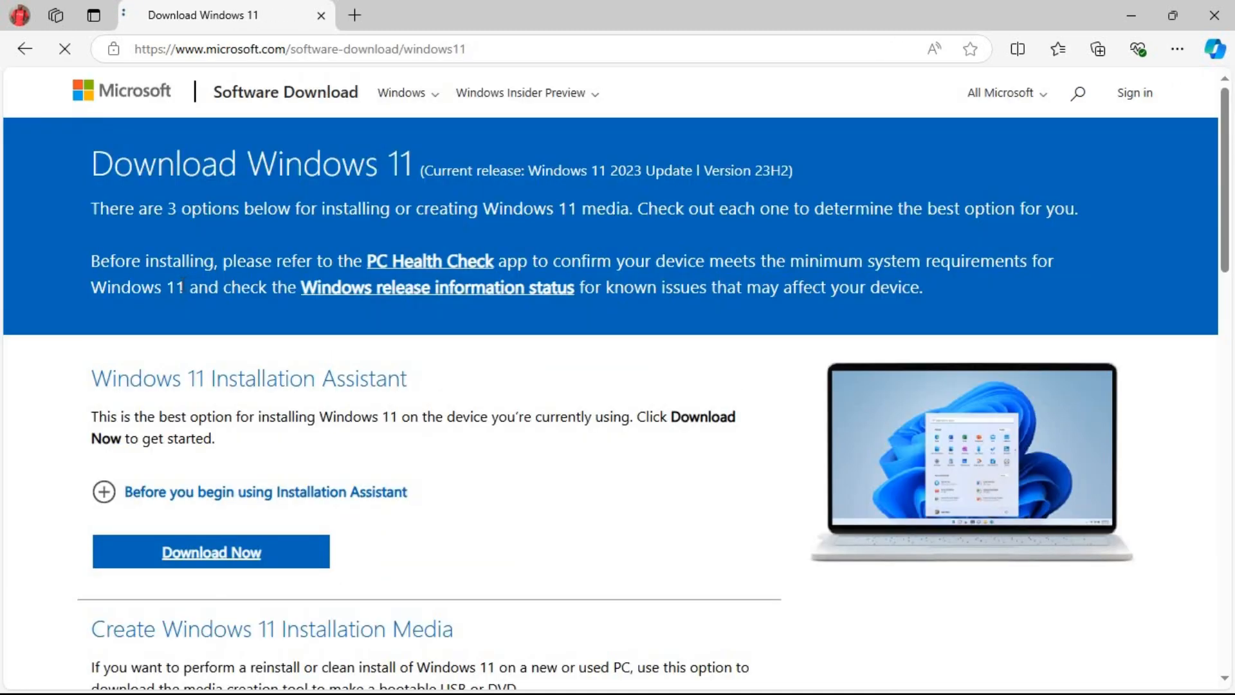
Choose Windows 11 (multi-edition ISO for x64 devices) in the Disk Image (ISO) section and request its download
{"action": "scroll", "coordinate": [399, 391], "scroll_direction": "down", "scroll_amount": 4}
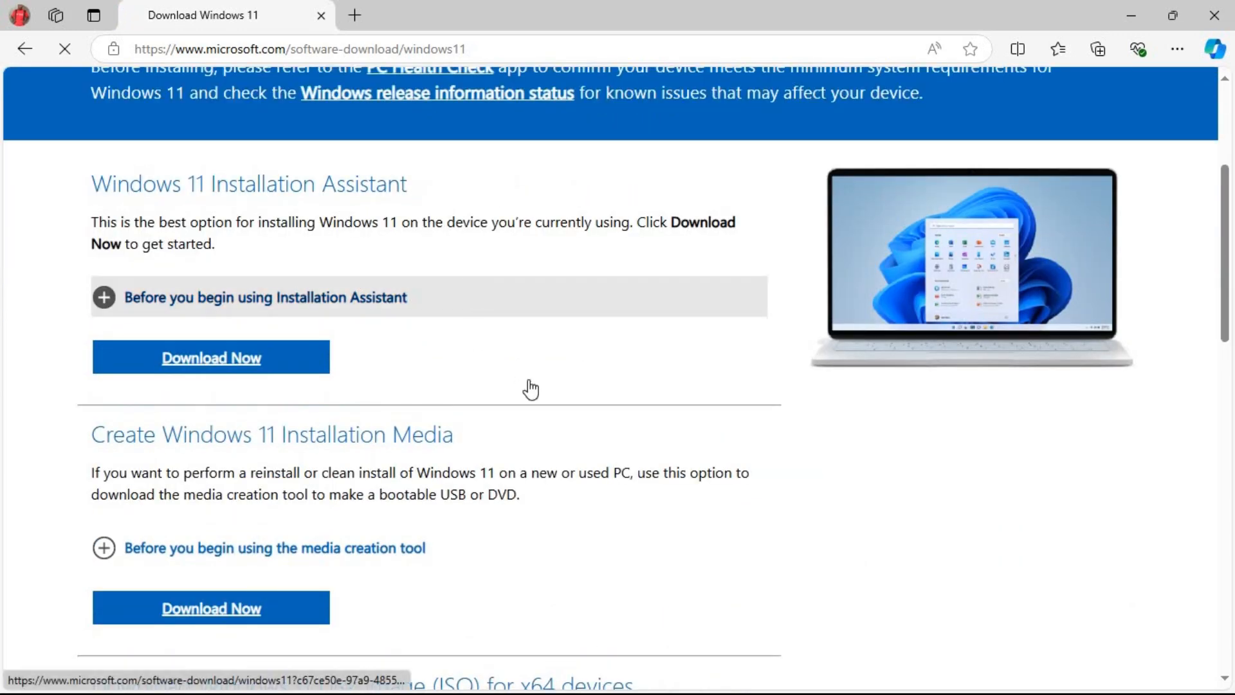
{"action": "scroll", "coordinate": [570, 364], "scroll_direction": "down", "scroll_amount": 2}
{"action": "scroll", "coordinate": [392, 273], "scroll_direction": "down", "scroll_amount": 5}
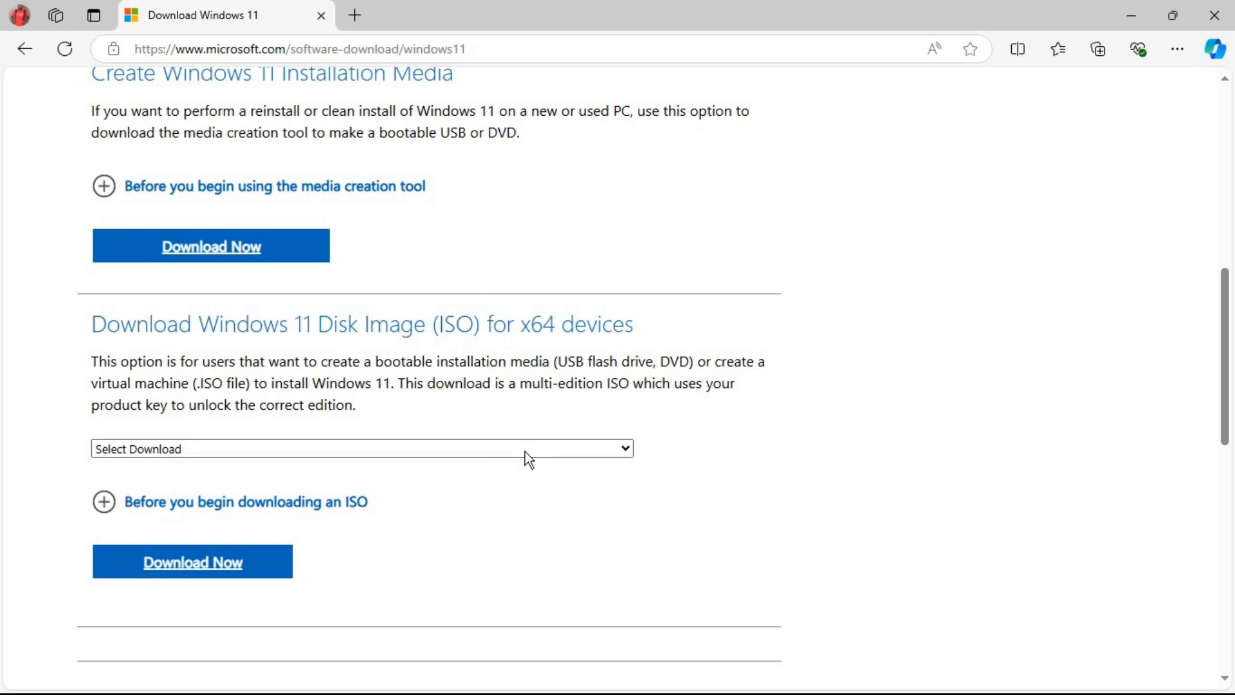
{"action": "left_click", "coordinate": [628, 448]}
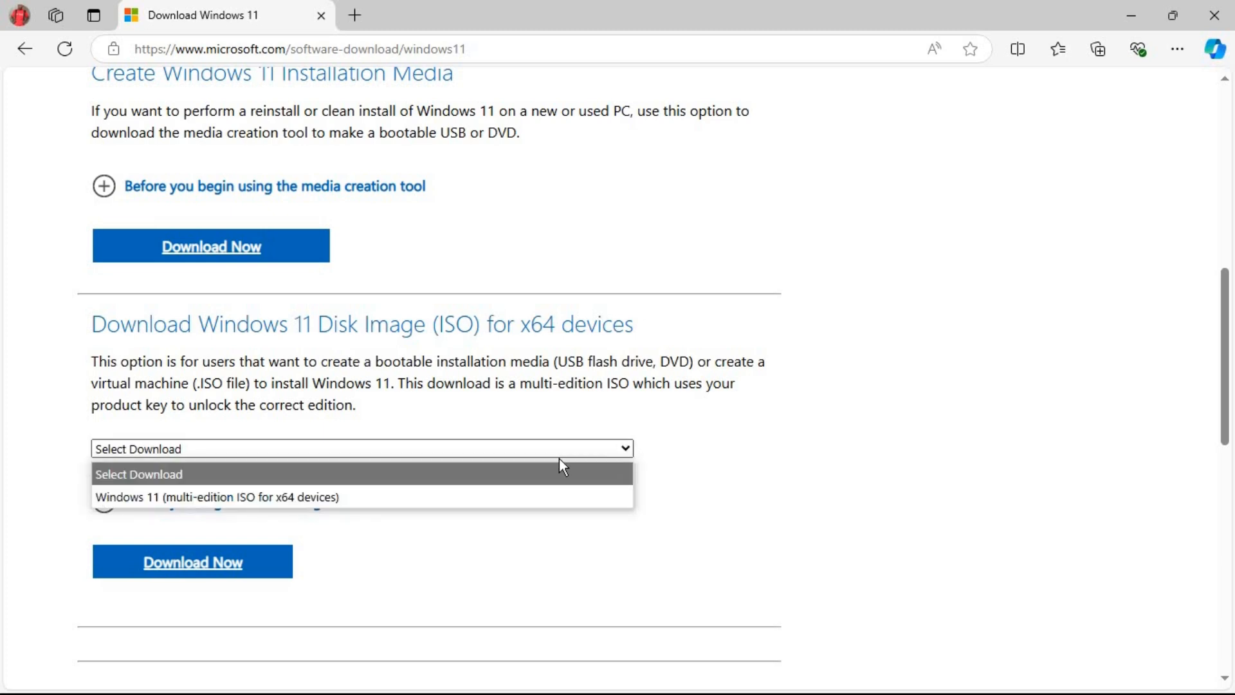
{"action": "left_click", "coordinate": [351, 504]}
{"action": "left_click", "coordinate": [172, 566]}
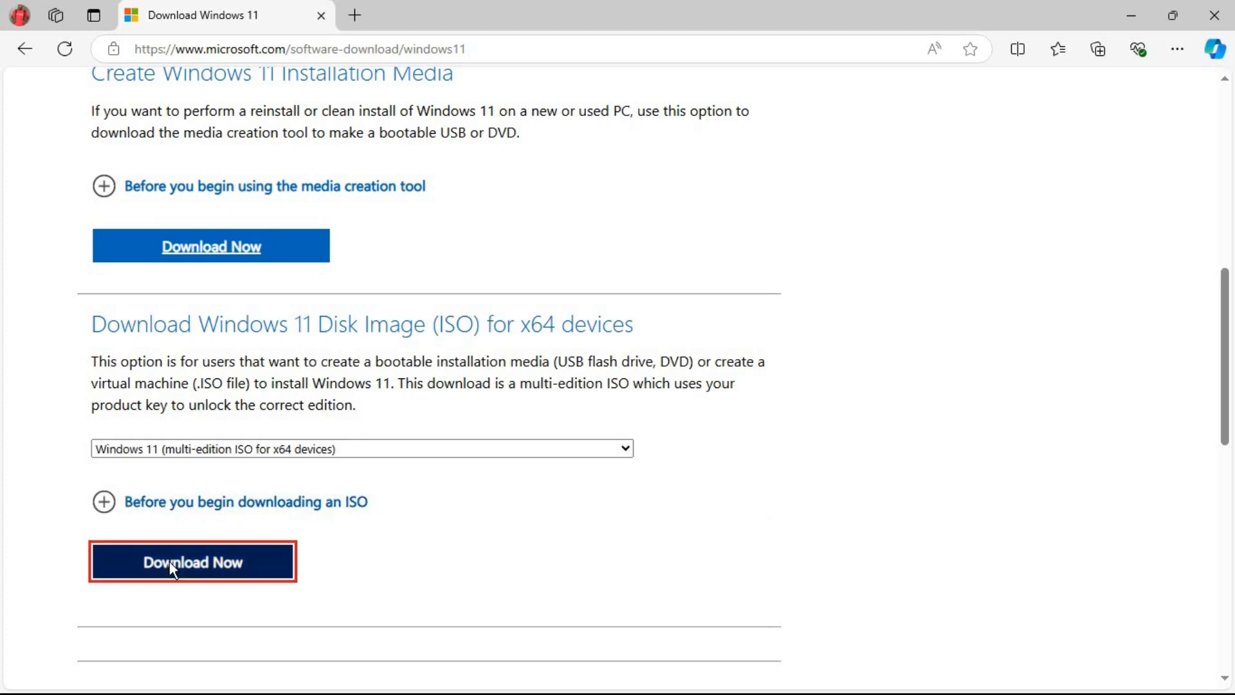
Select English (United States) as the product language for the ISO and confirm the choice
{"action": "scroll", "coordinate": [246, 407], "scroll_direction": "down", "scroll_amount": 5}
{"action": "left_click", "coordinate": [287, 401]}
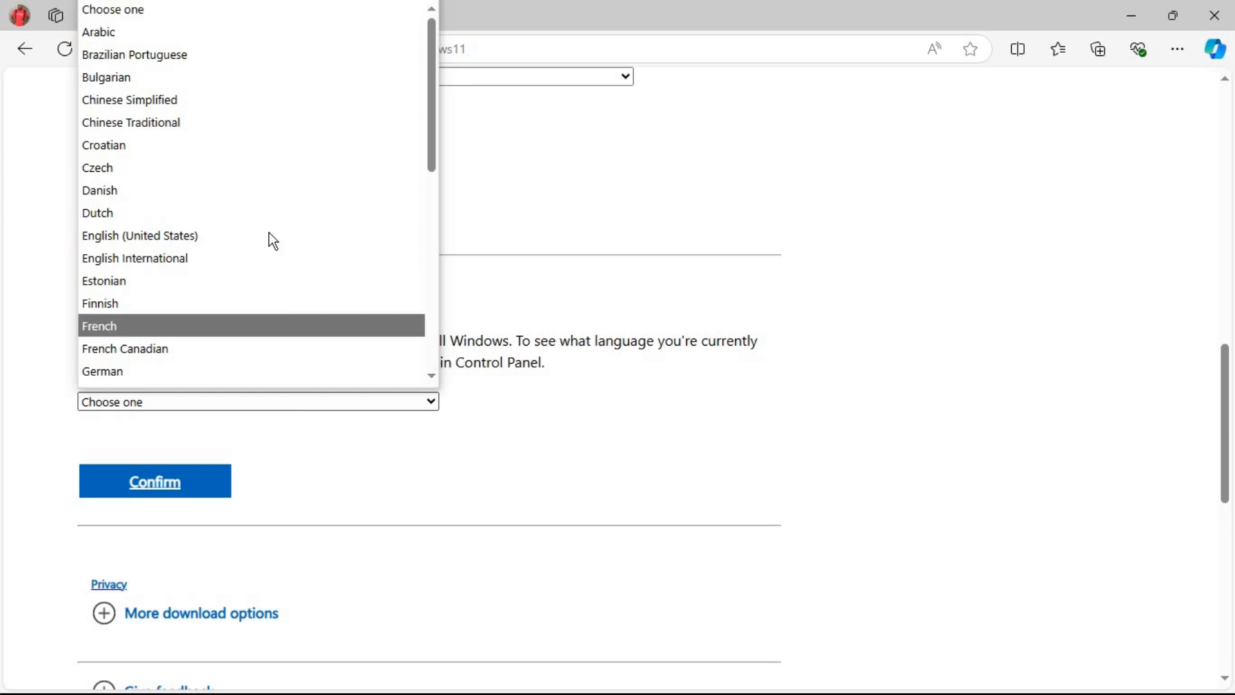
{"action": "left_click", "coordinate": [216, 240]}
{"action": "left_click", "coordinate": [171, 489]}
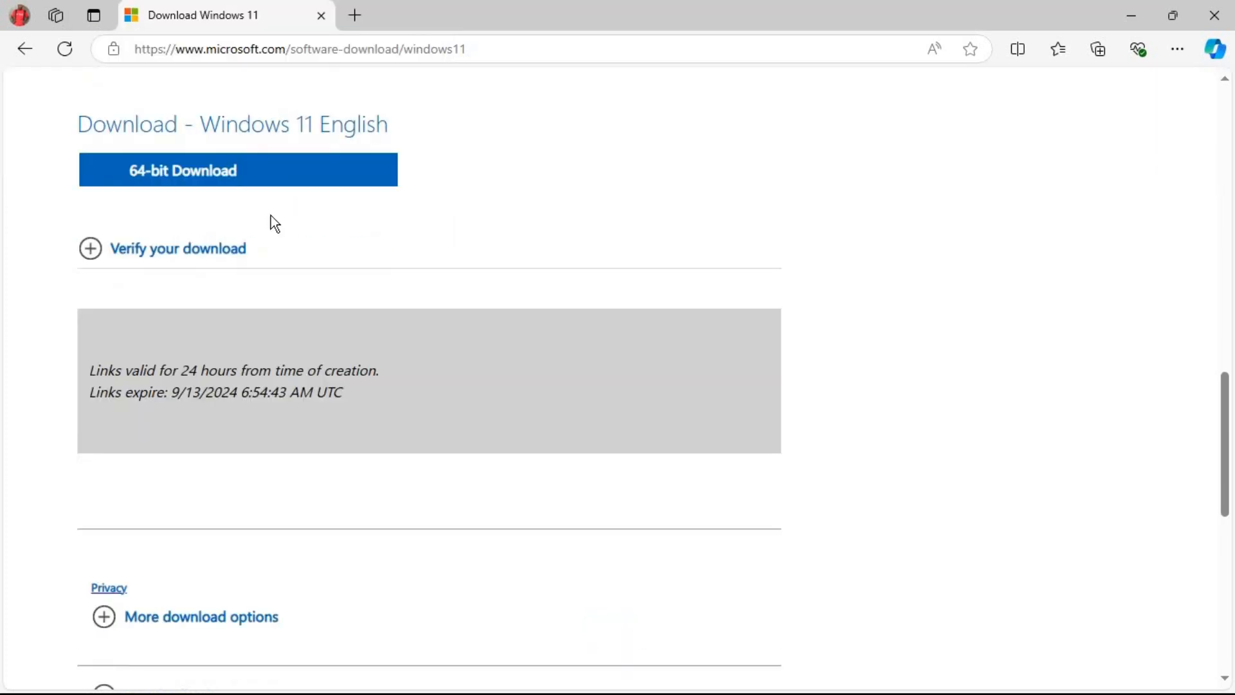
Start the 64-bit download of the Windows 11 English ISO and cancel it in the downloads list
{"action": "scroll", "coordinate": [268, 222], "scroll_direction": "up", "scroll_amount": 2}
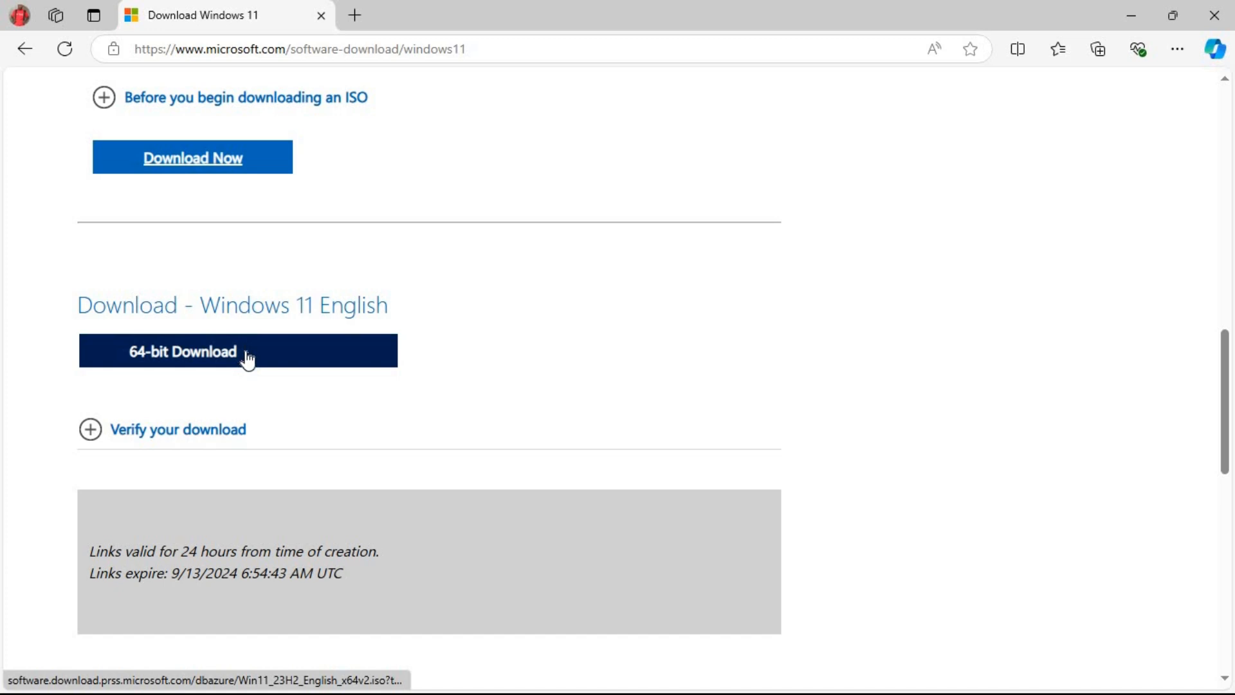
{"action": "left_click", "coordinate": [190, 364]}
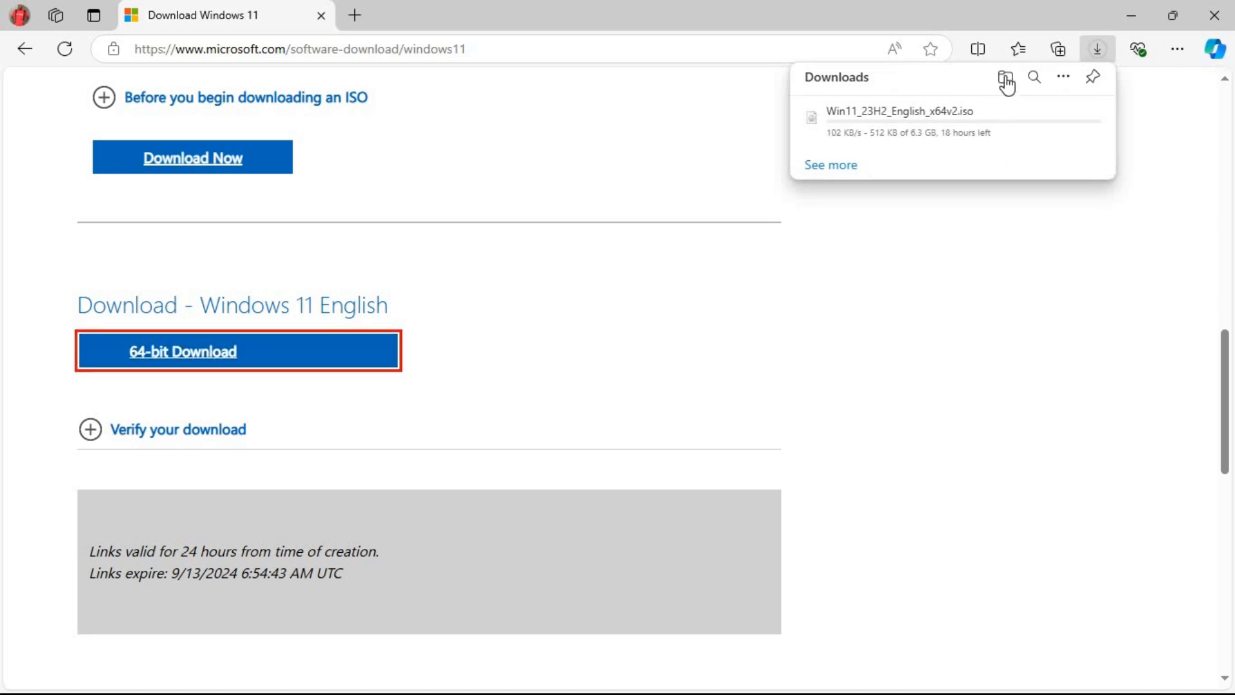
{"action": "mouse_move", "coordinate": [857, 149]}
{"action": "left_click", "coordinate": [1079, 114]}
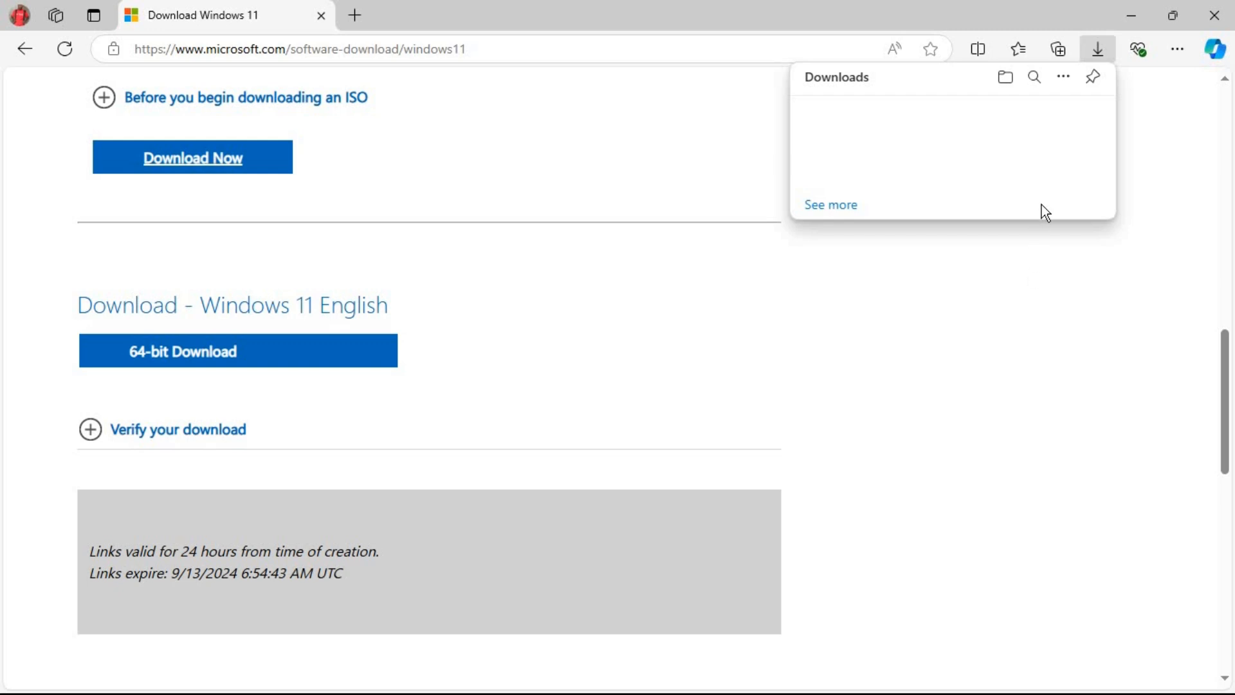
Minimize the browser, switch to Oracle VM VirtualBox Manager and reposition its window on the desktop
{"action": "left_click", "coordinate": [1133, 18]}
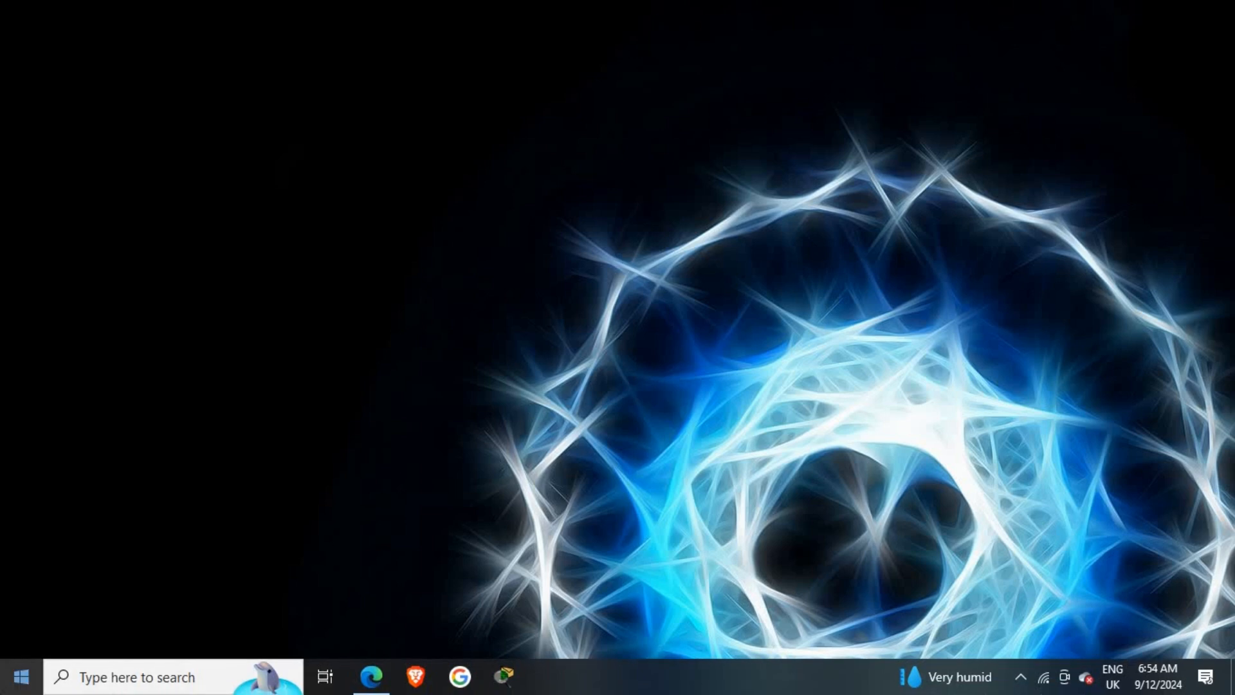
{"action": "left_click", "coordinate": [13, 682]}
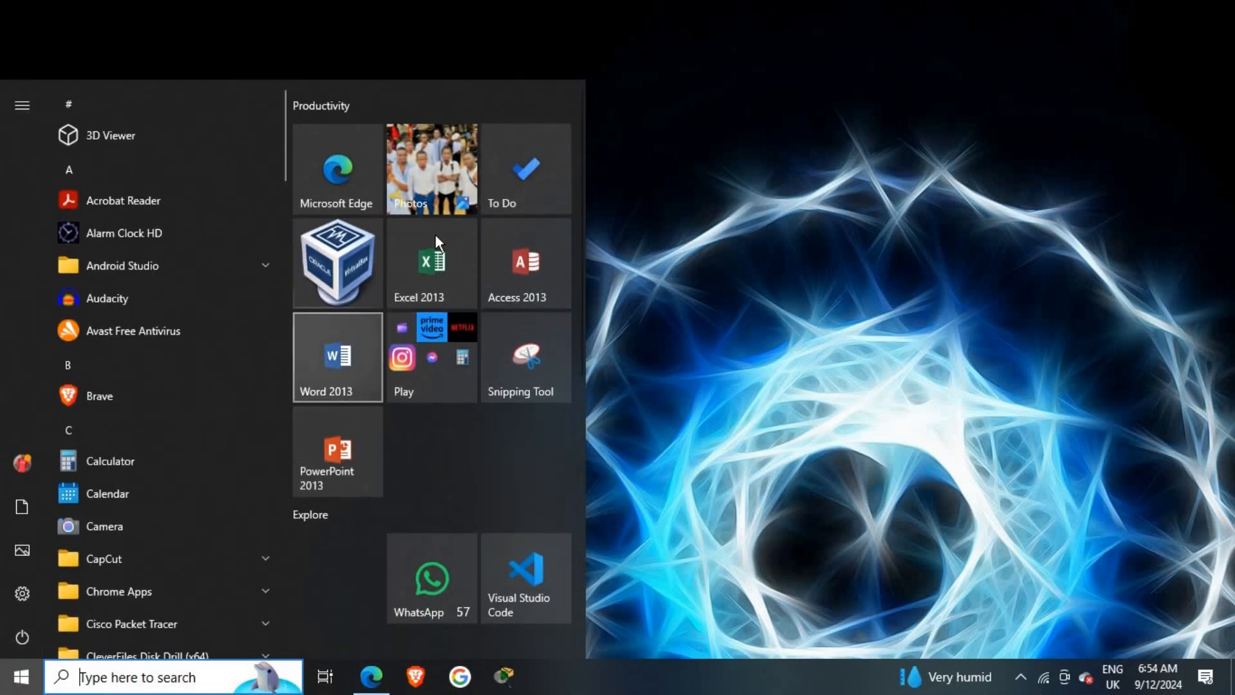
{"action": "left_click", "coordinate": [347, 261]}
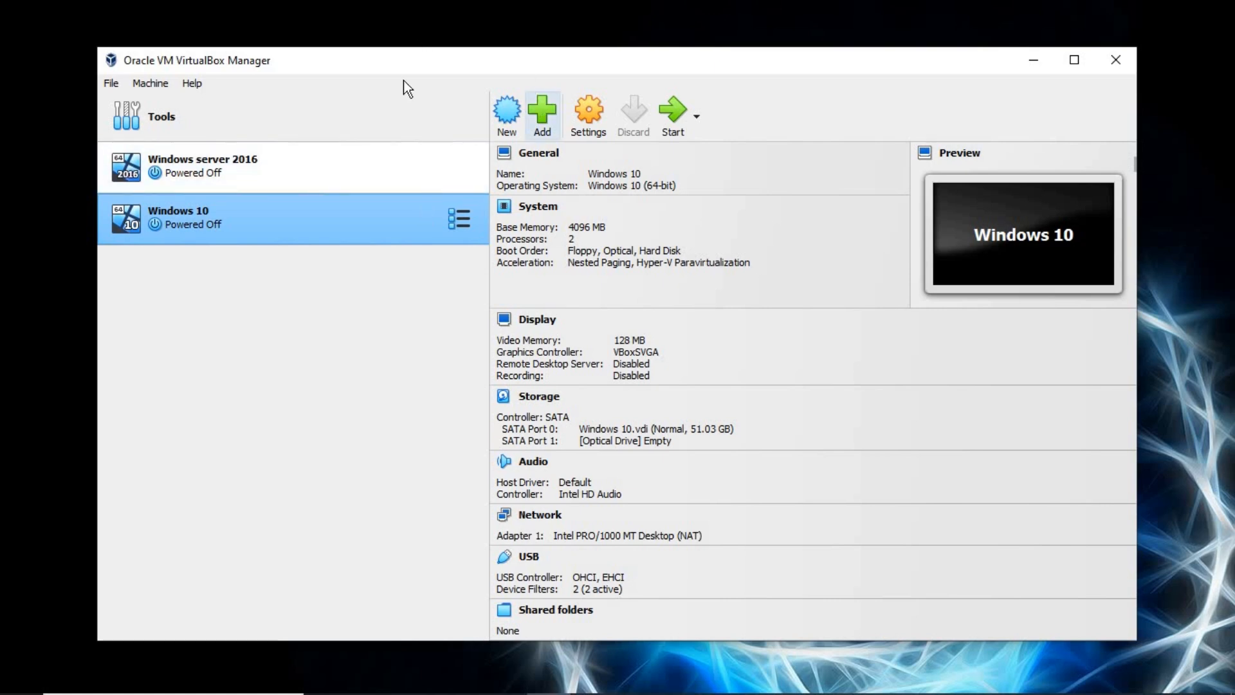
{"action": "left_click_drag", "start_coordinate": [588, 69], "coordinate": [551, 80]}
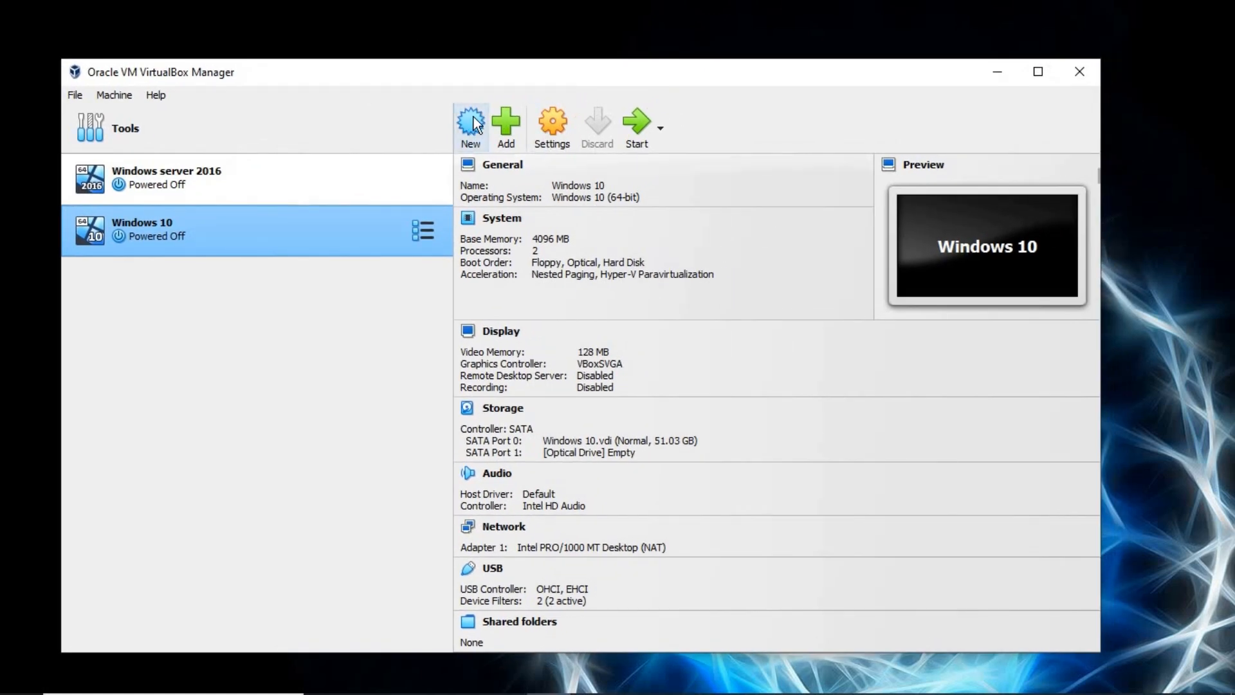
Create a new virtual machine named Windows 11 with the default folder and no ISO image, and continue to the hardware settings
{"action": "left_click", "coordinate": [472, 128]}
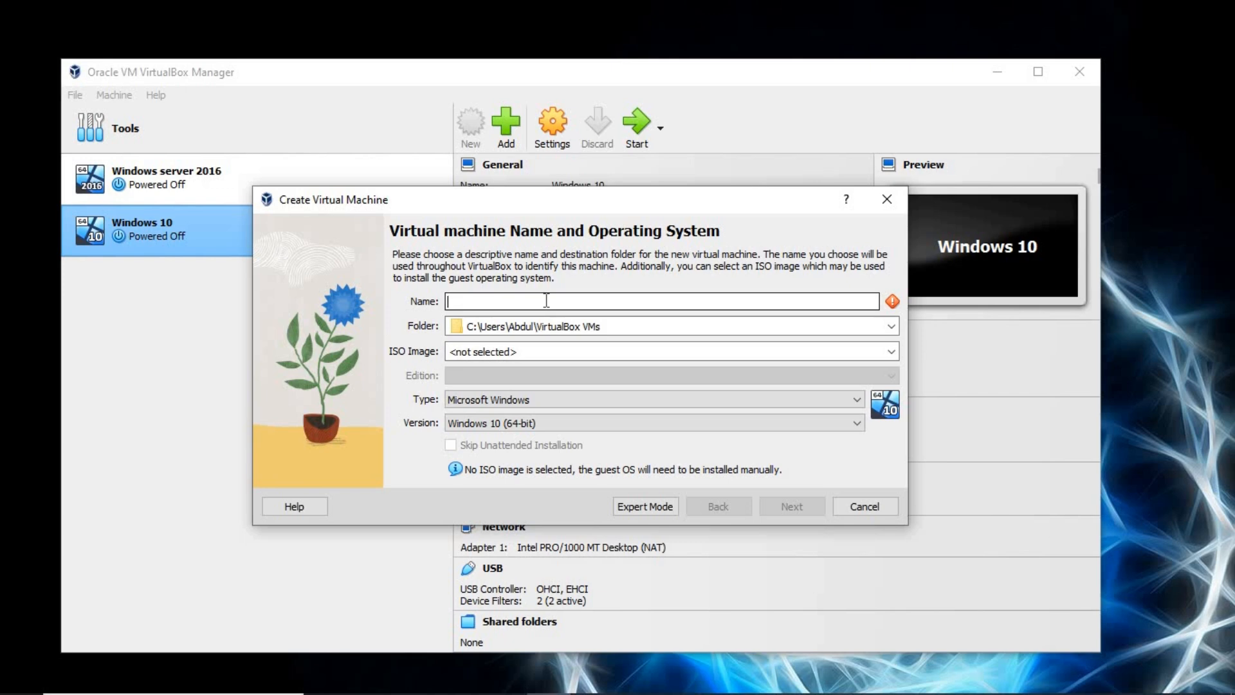
{"action": "type", "text": "Wi"}
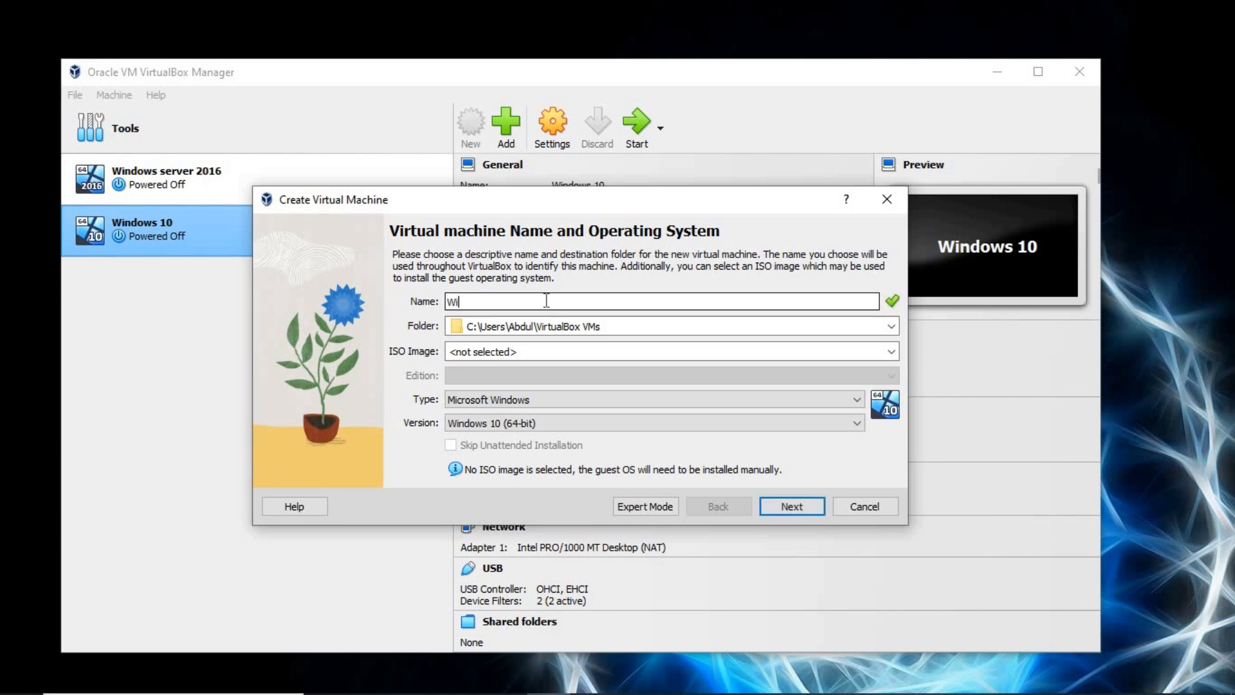
{"action": "type", "text": "ndows 11"}
{"action": "left_click", "coordinate": [602, 325]}
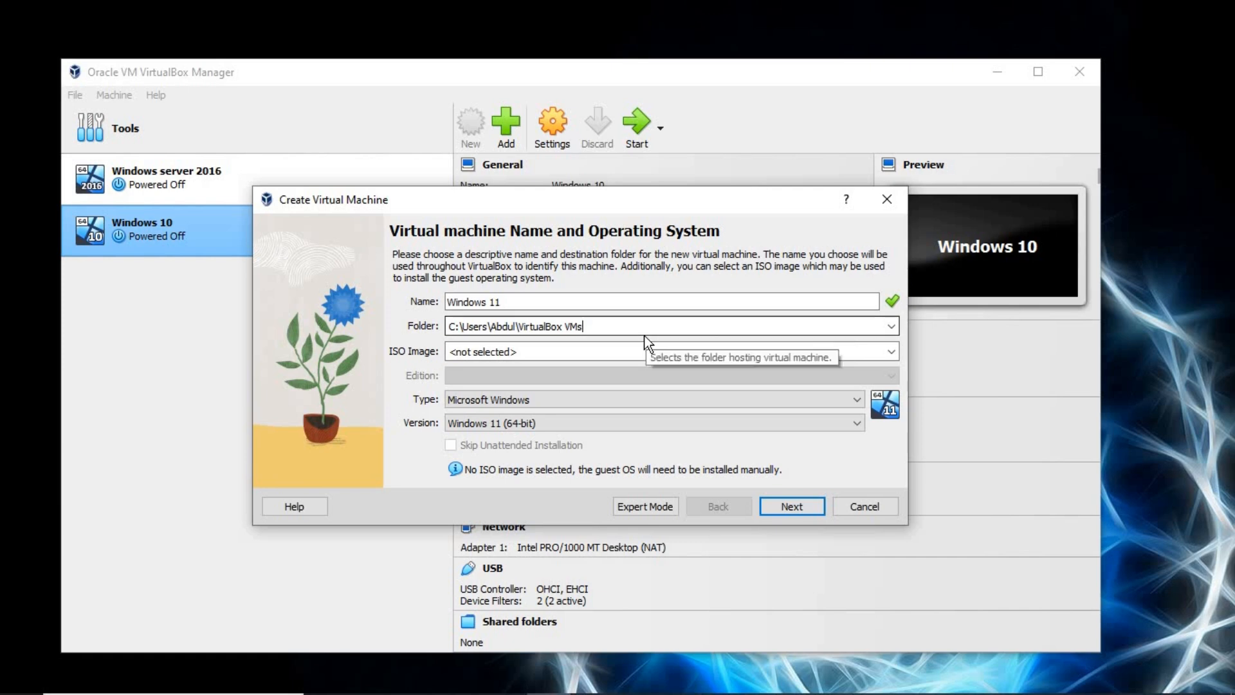
{"action": "left_click", "coordinate": [610, 349]}
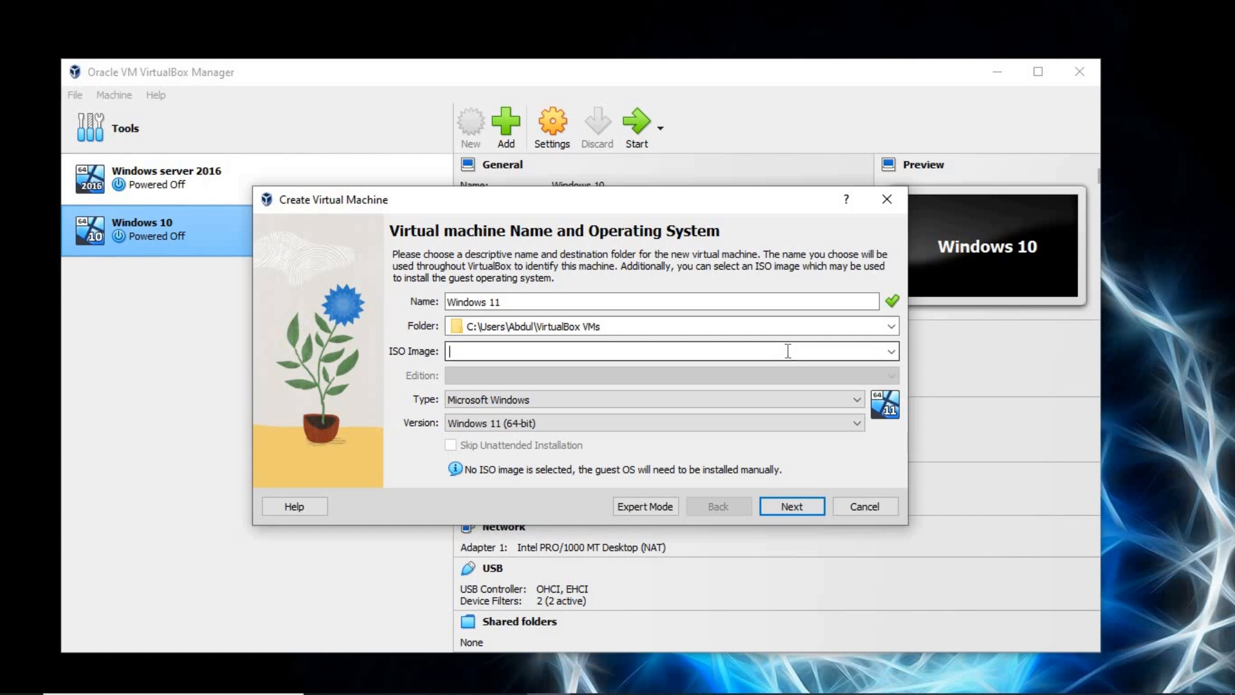
{"action": "left_click", "coordinate": [777, 507]}
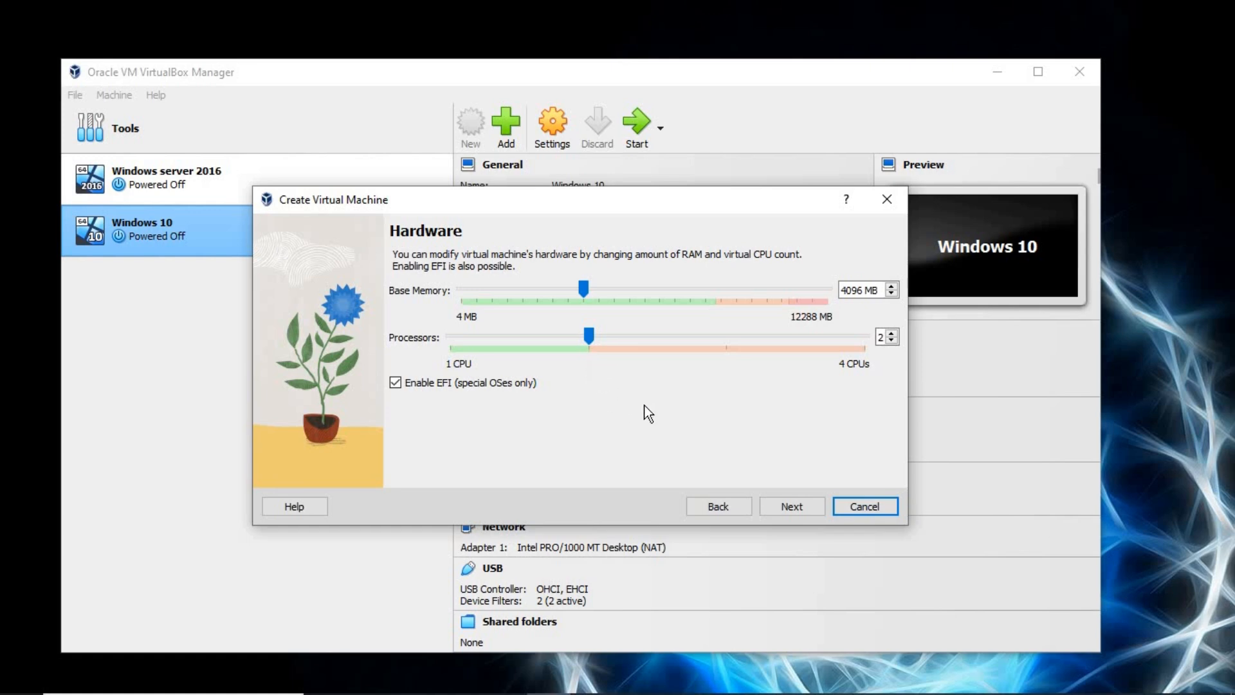
Accept 4096 MB of base memory and 2 processors, and set the new virtual hard disk's size to 51.03 GB
{"action": "left_click", "coordinate": [786, 505]}
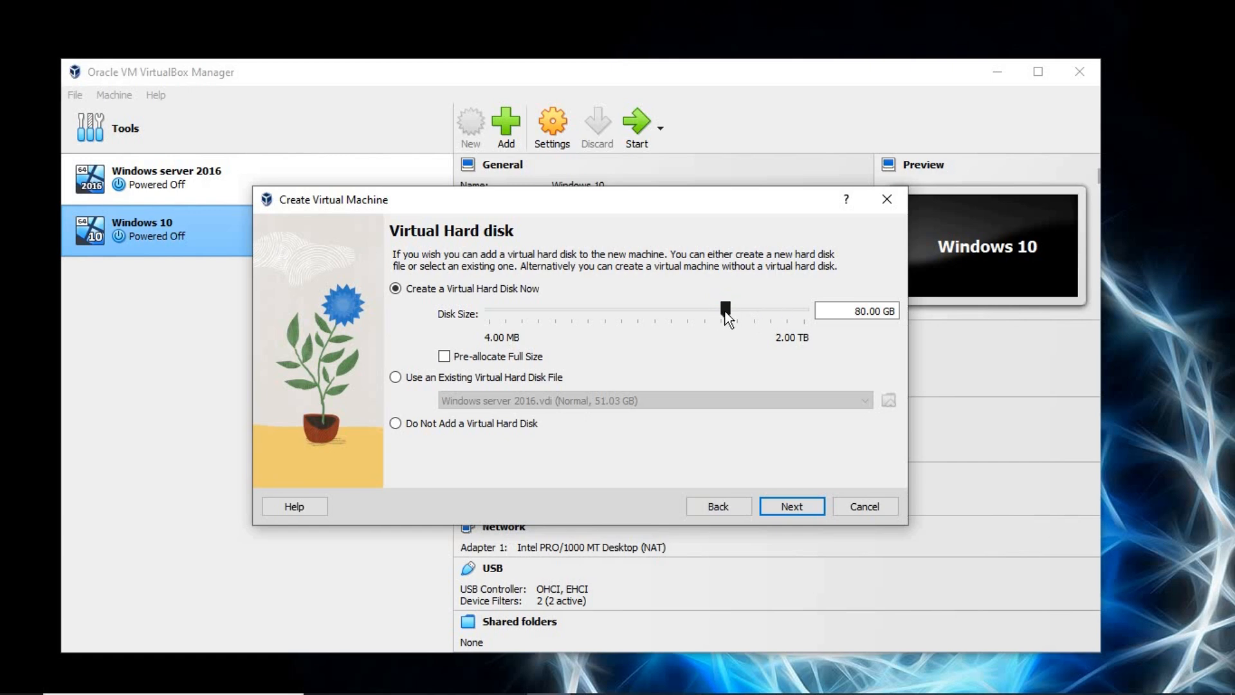
{"action": "mouse_move", "coordinate": [725, 314]}
{"action": "left_mouse_down"}
{"action": "mouse_move", "coordinate": [679, 317]}
{"action": "mouse_move", "coordinate": [713, 315]}
{"action": "left_mouse_up"}
{"action": "left_click", "coordinate": [789, 507]}
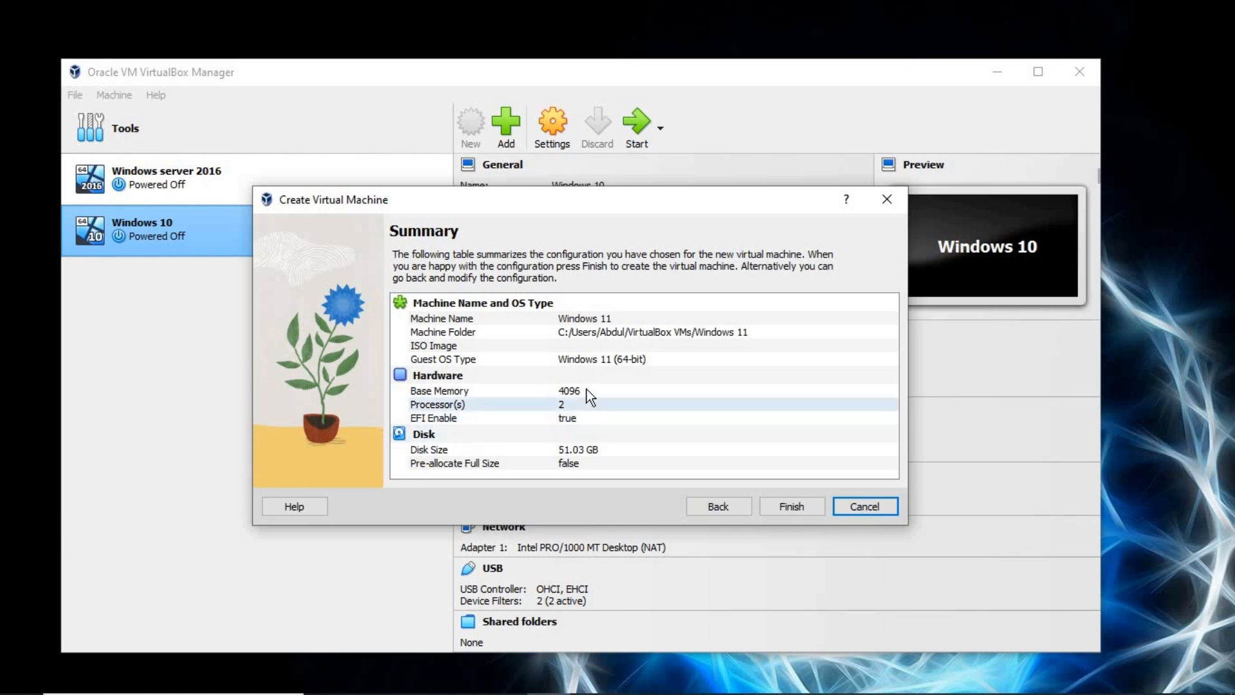
Go back to recheck the virtual hard disk settings, and finish creating the Windows 11 virtual machine from the summary
{"action": "left_click", "coordinate": [696, 504]}
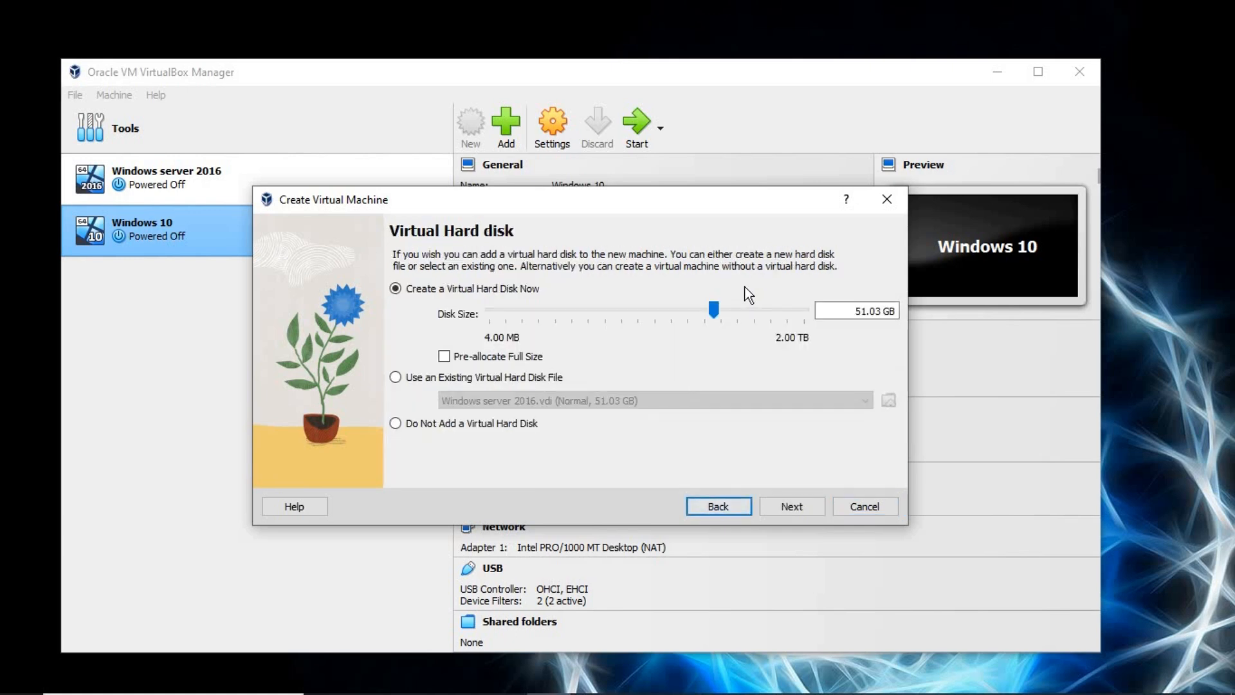
{"action": "left_click", "coordinate": [792, 505]}
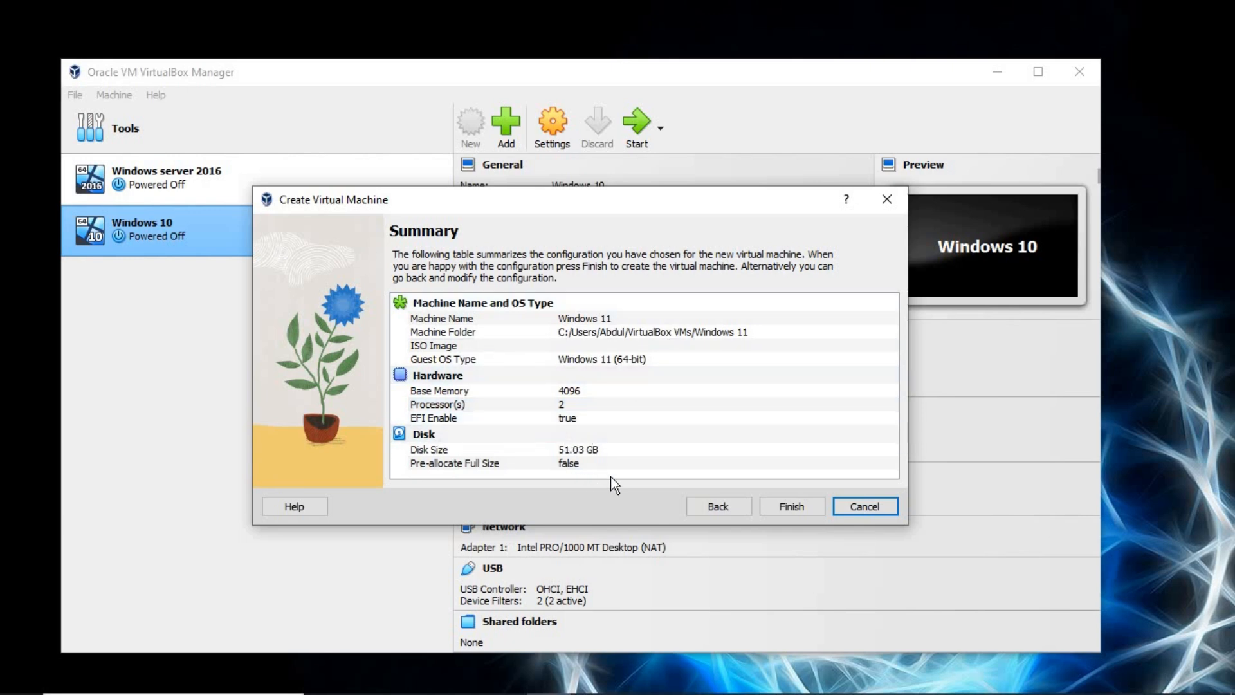
{"action": "left_click", "coordinate": [790, 506]}
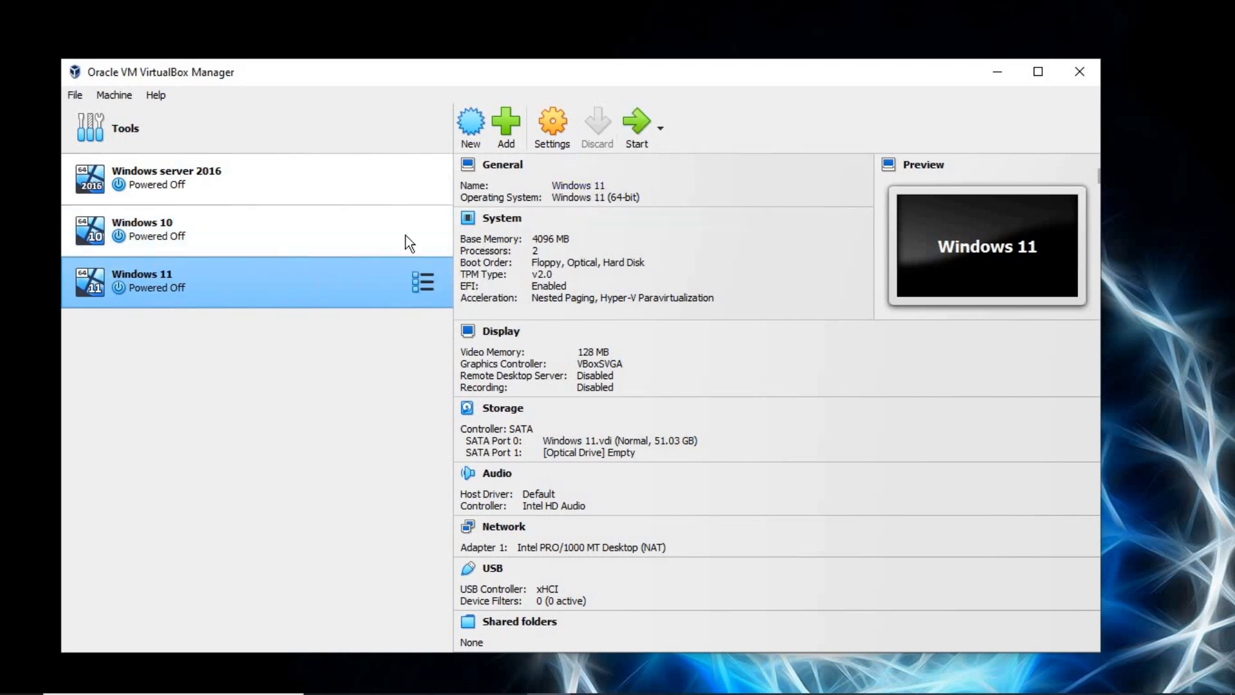
Start the Windows 11 virtual machine and open the file browser for choosing another DVD image to boot from
{"action": "left_click", "coordinate": [638, 134]}
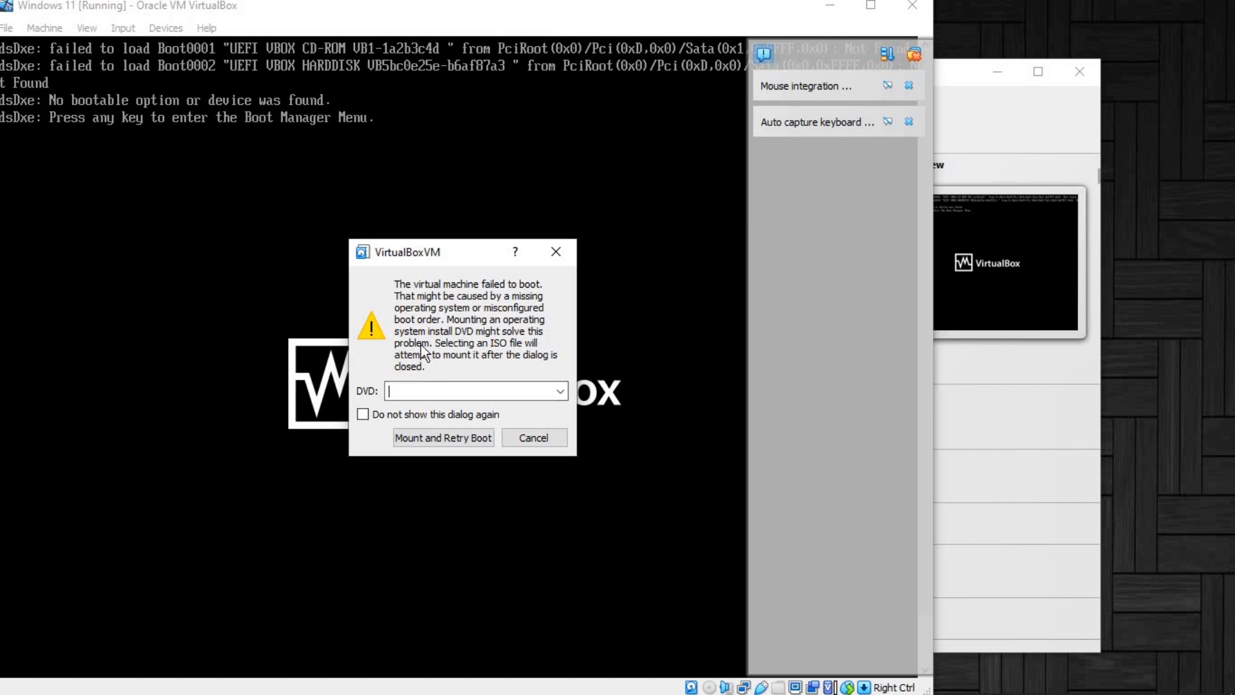
{"action": "left_click", "coordinate": [559, 392]}
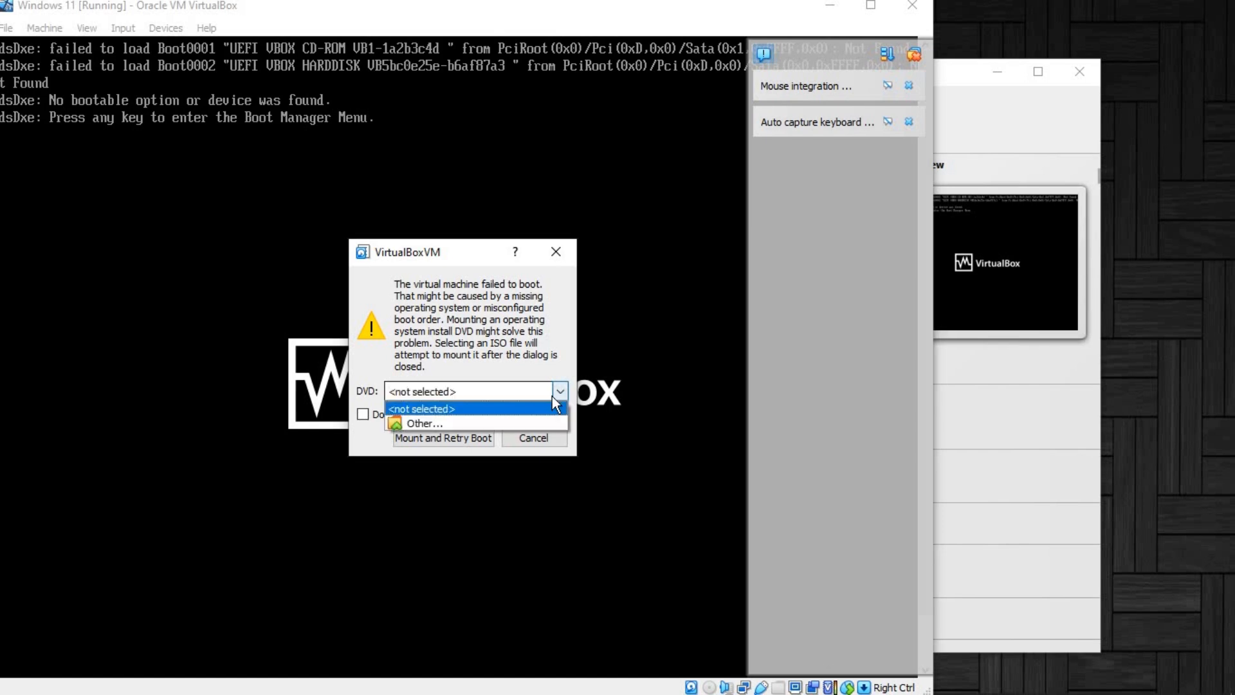
{"action": "left_click", "coordinate": [434, 425]}
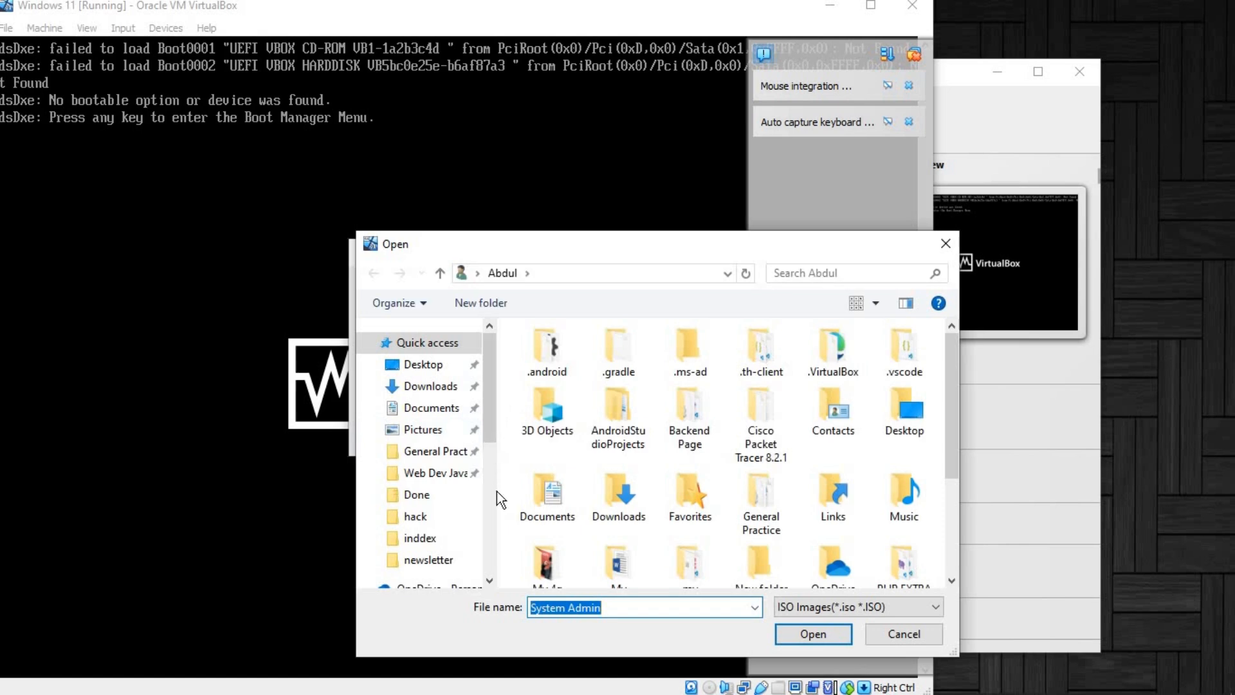
Mount Windows 11 22H2 X64.iso from D:\ISO\iso as the virtual machine's DVD and retry the boot
{"action": "left_click", "coordinate": [489, 519]}
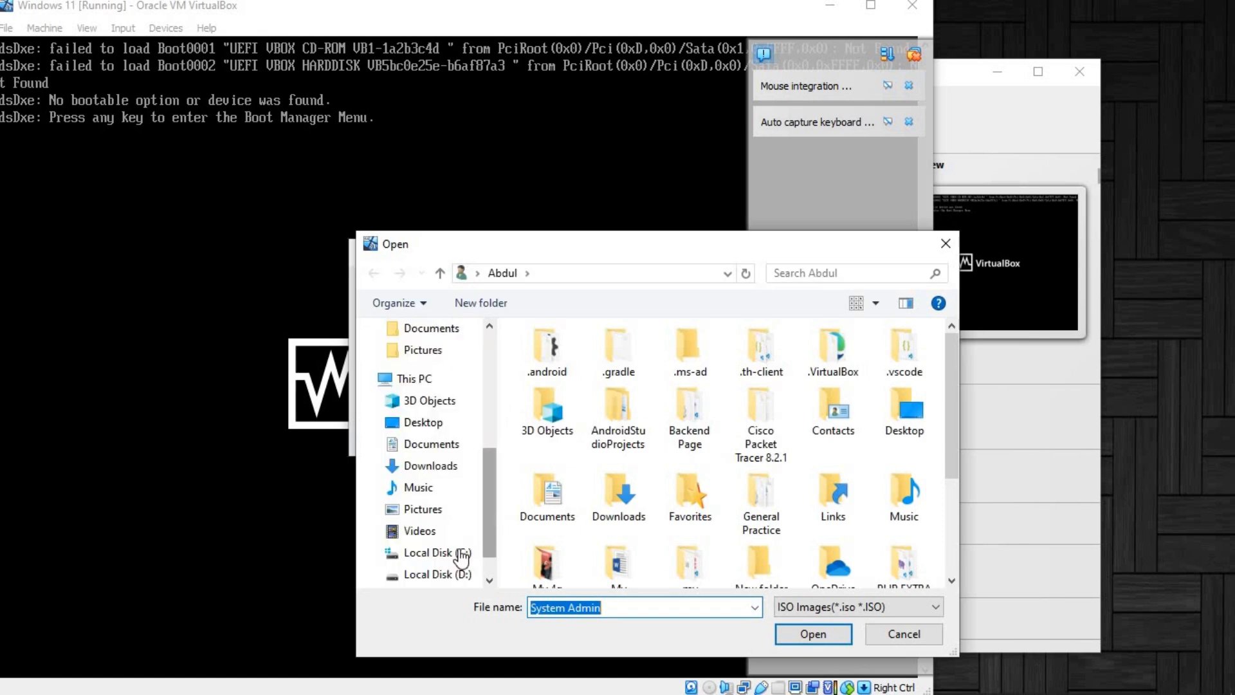
{"action": "left_click", "coordinate": [485, 565]}
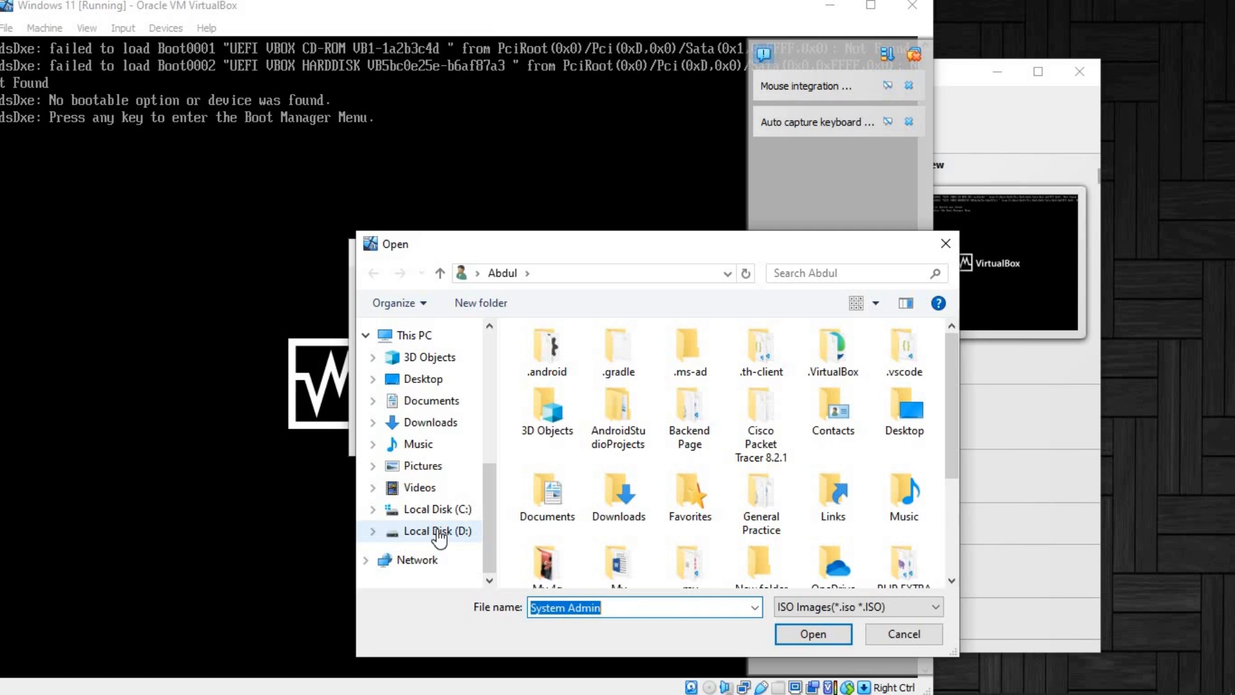
{"action": "left_click", "coordinate": [439, 531]}
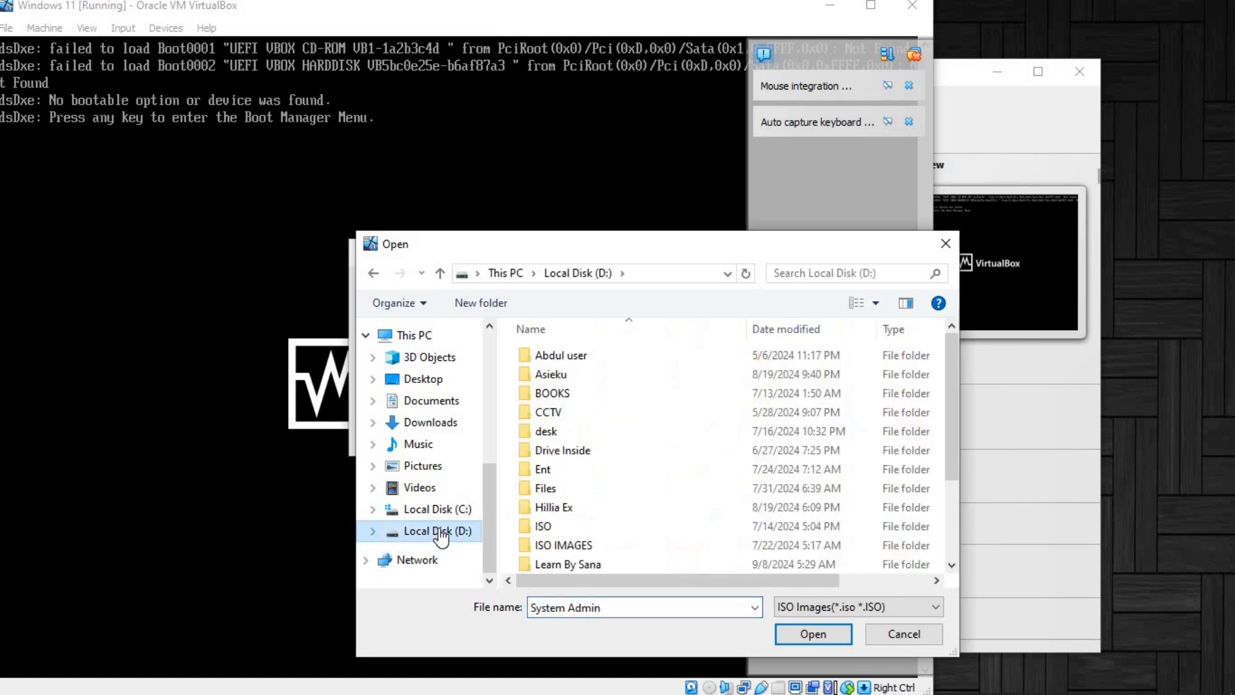
{"action": "double_click", "coordinate": [546, 526]}
{"action": "left_click", "coordinate": [555, 393]}
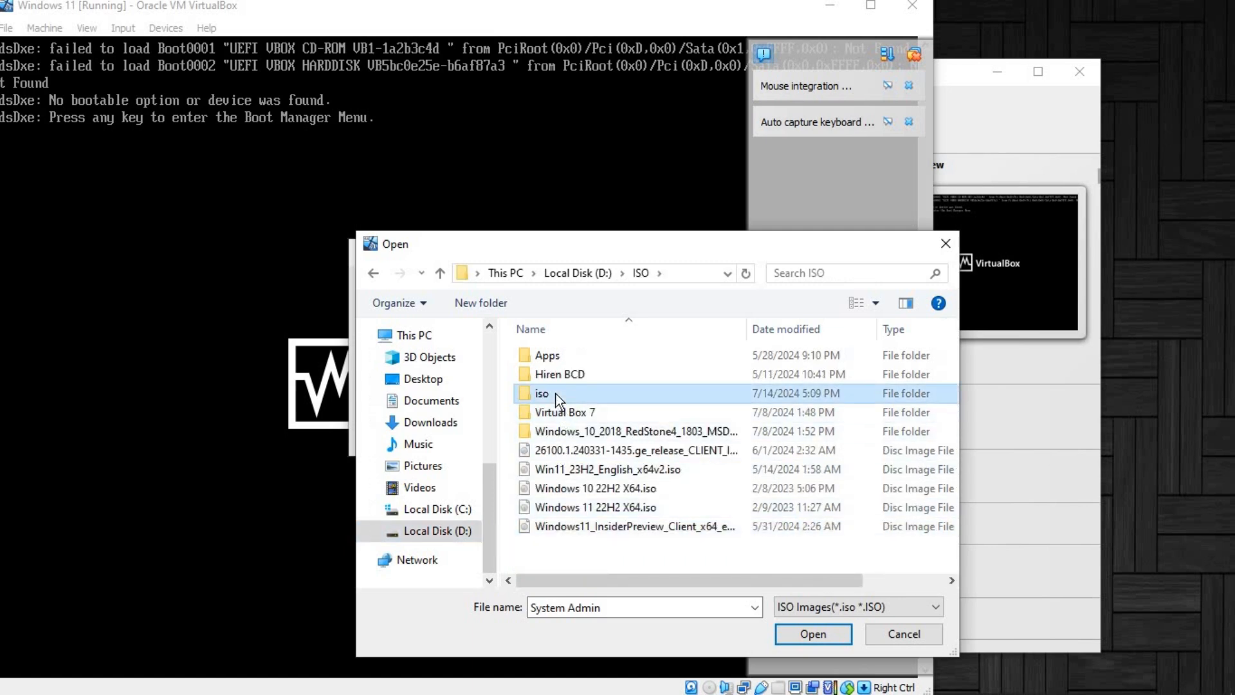
{"action": "double_click", "coordinate": [555, 393]}
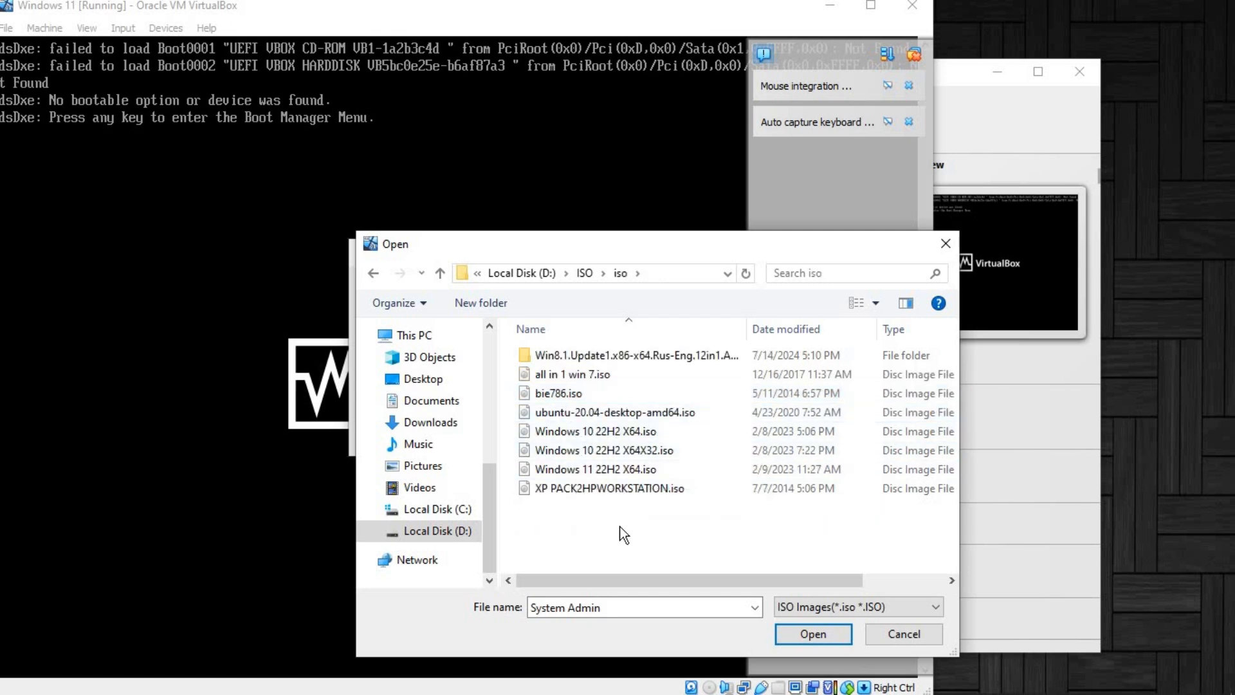
{"action": "left_click", "coordinate": [613, 473]}
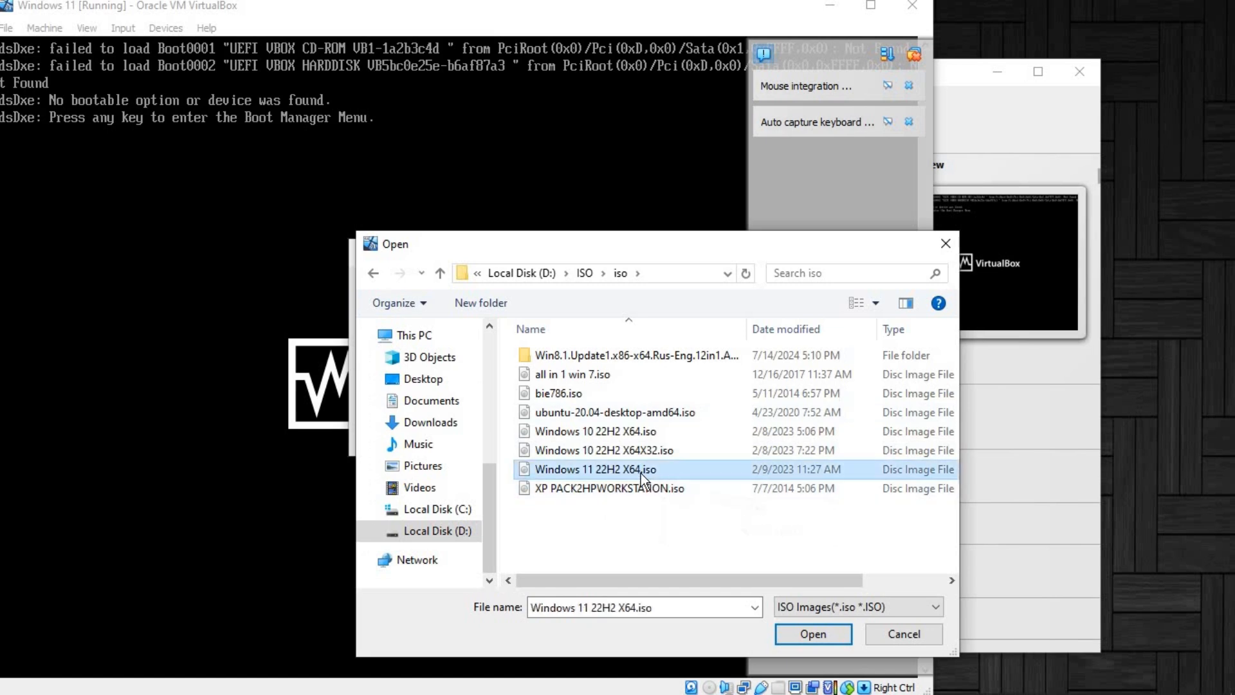
{"action": "left_click", "coordinate": [819, 637]}
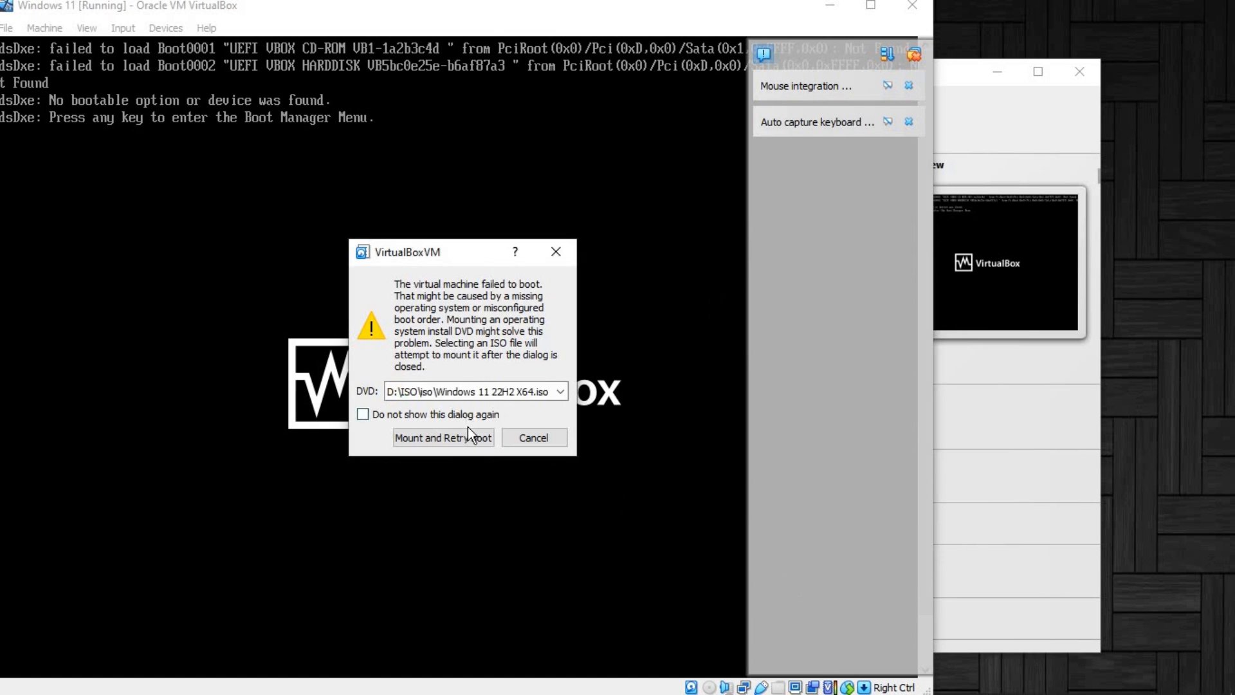
{"action": "left_click", "coordinate": [427, 438]}
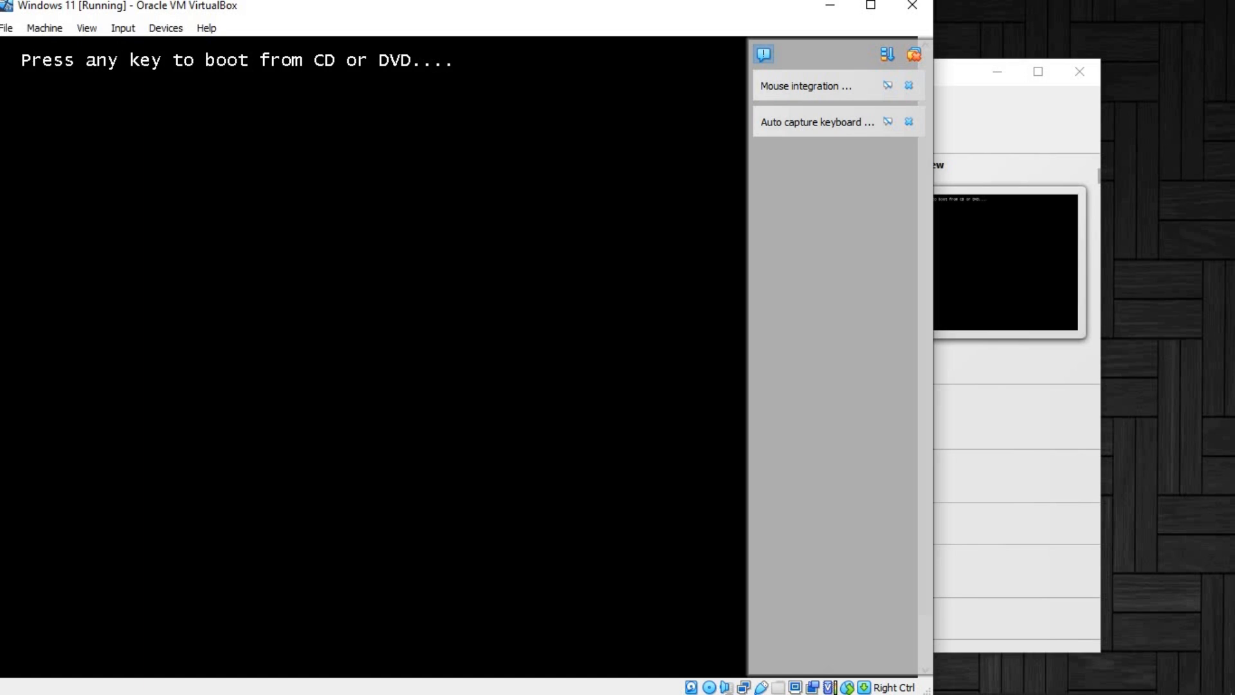
Boot the virtual machine from the DVD, then dismiss all its notifications and maximize its window
{"action": "key", "text": "Return"}
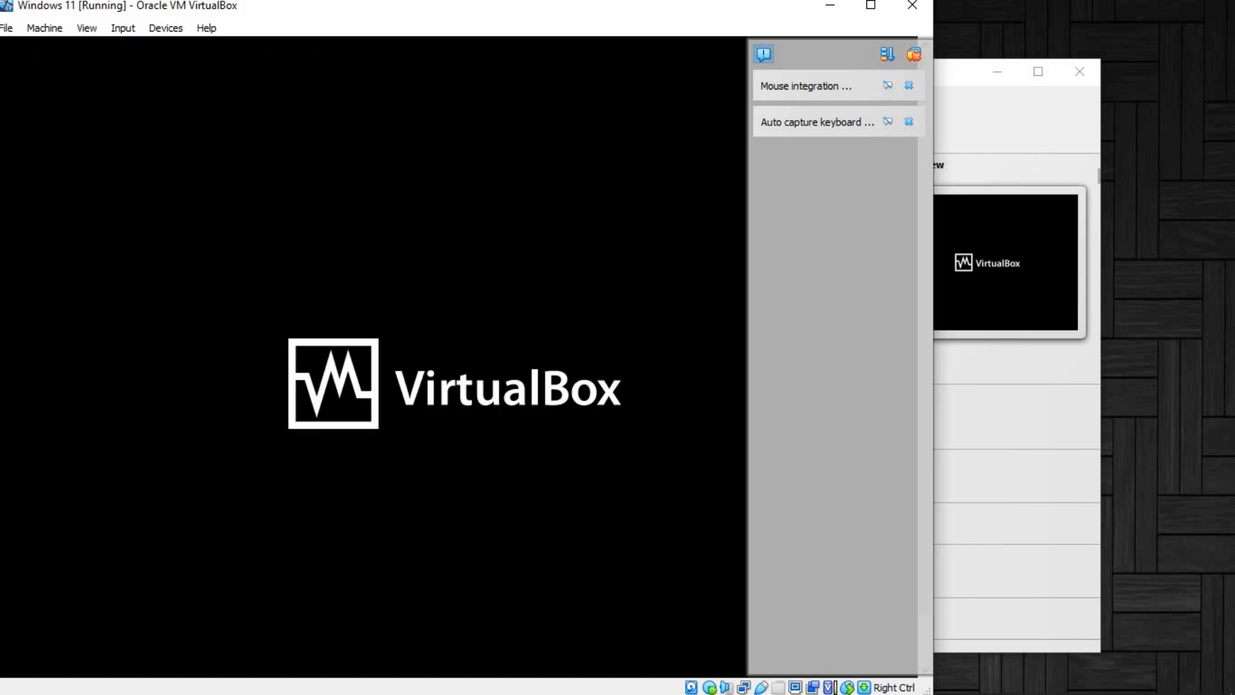
{"action": "left_click", "coordinate": [912, 55]}
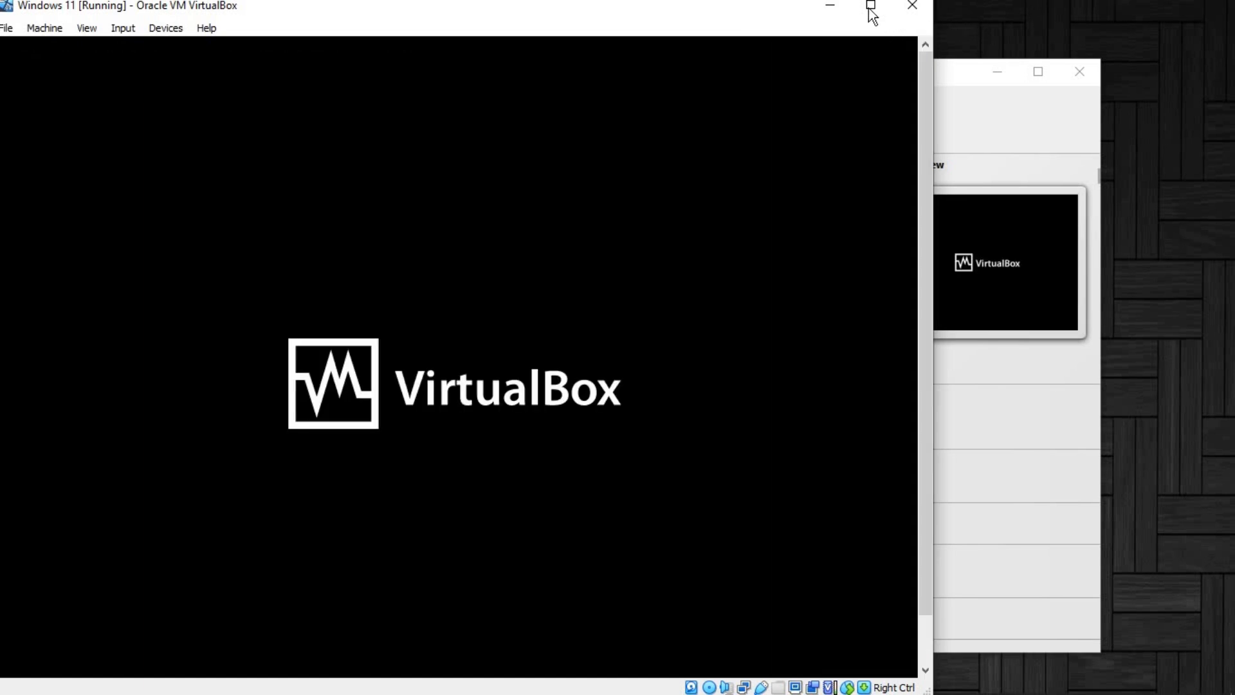
{"action": "left_click", "coordinate": [871, 6]}
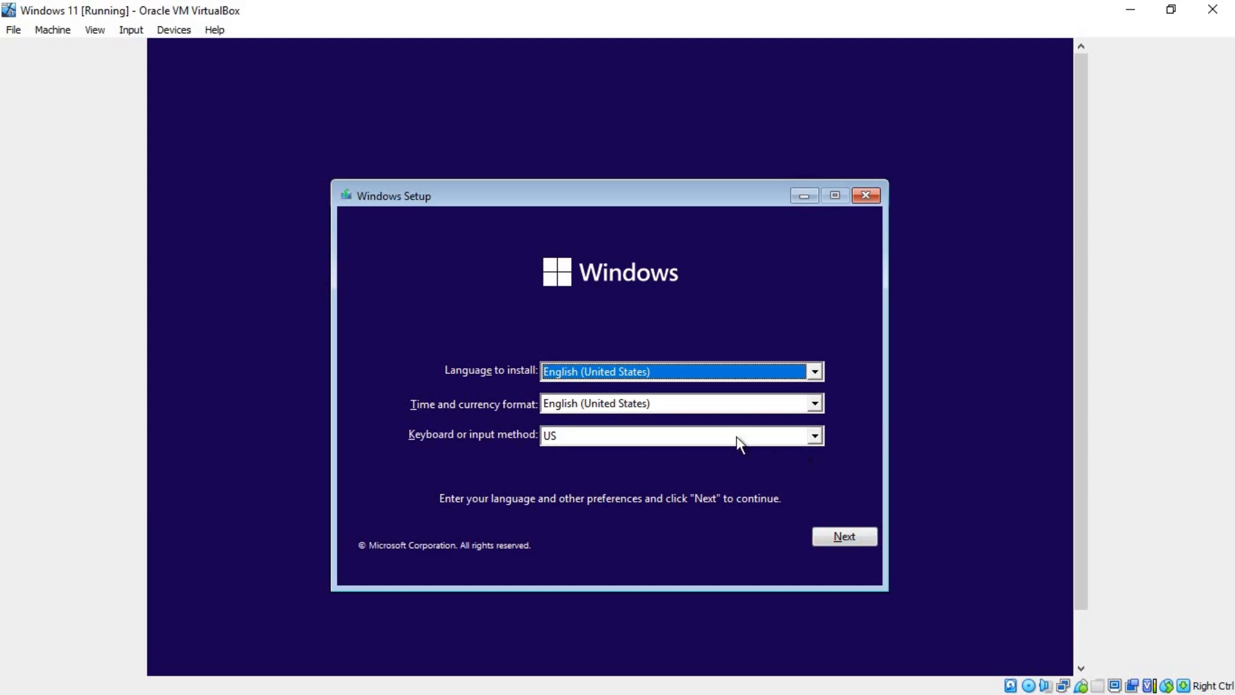
Accept English (United States) and the US keyboard in Windows Setup, and start the installation without a product key
{"action": "left_click", "coordinate": [844, 540]}
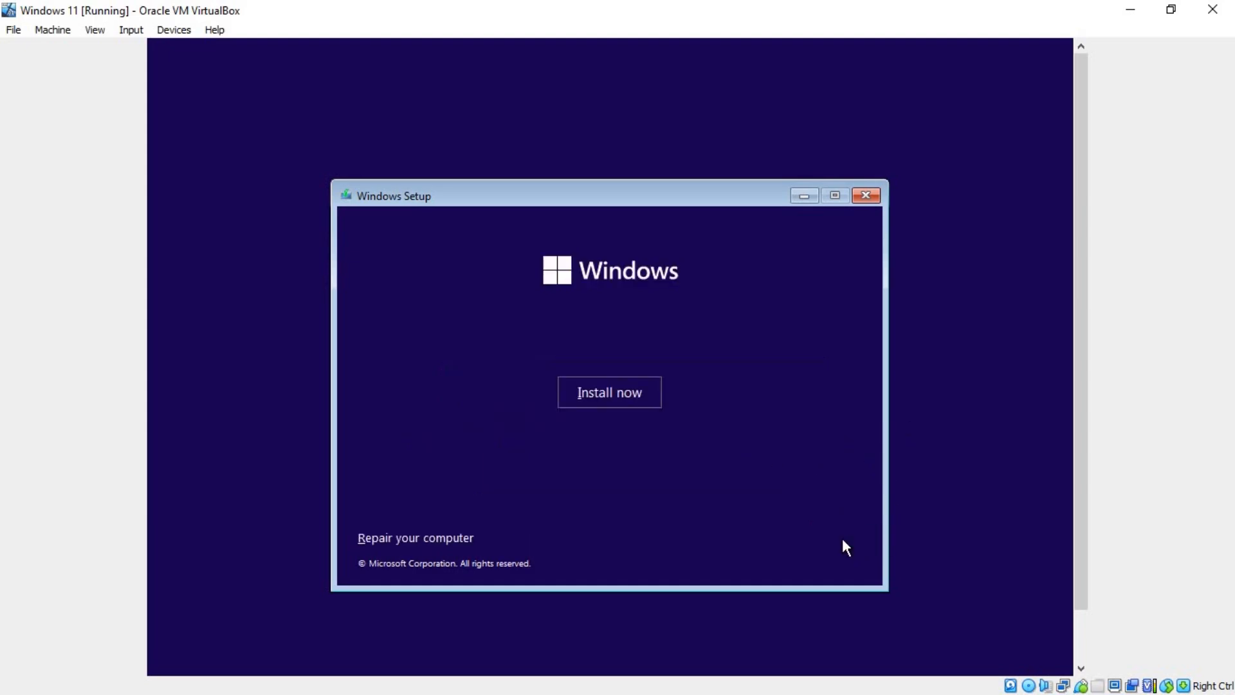
{"action": "left_click", "coordinate": [605, 391]}
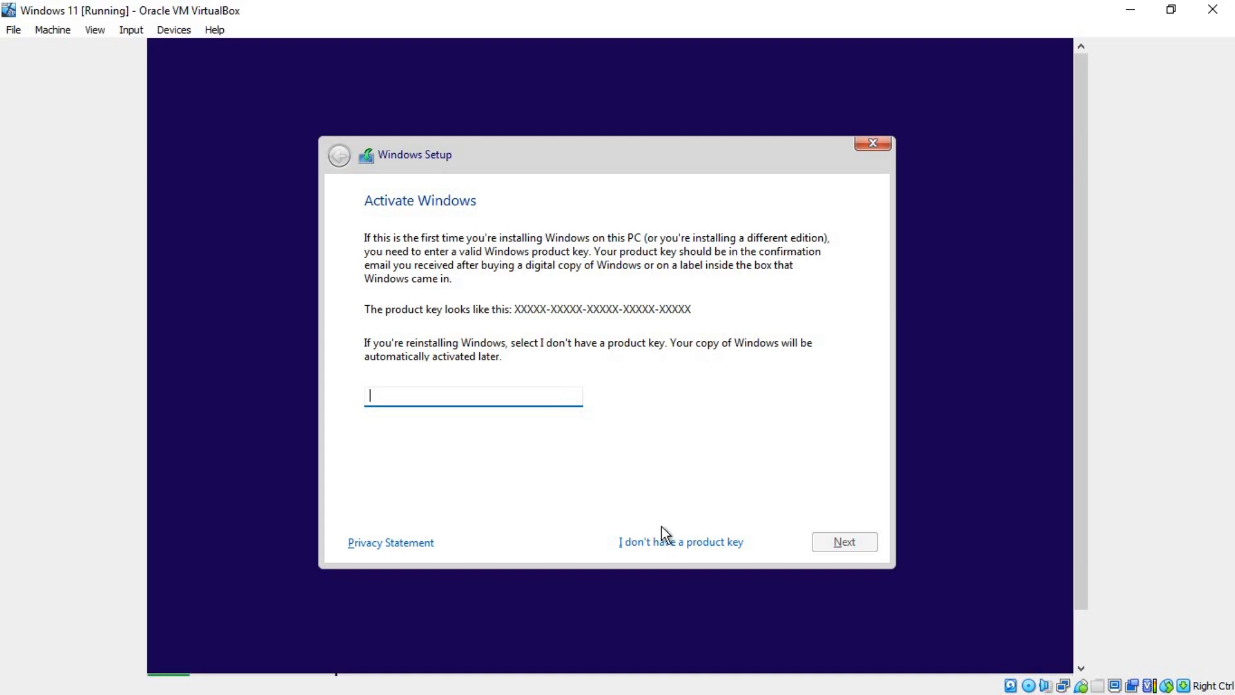
{"action": "left_click", "coordinate": [650, 541]}
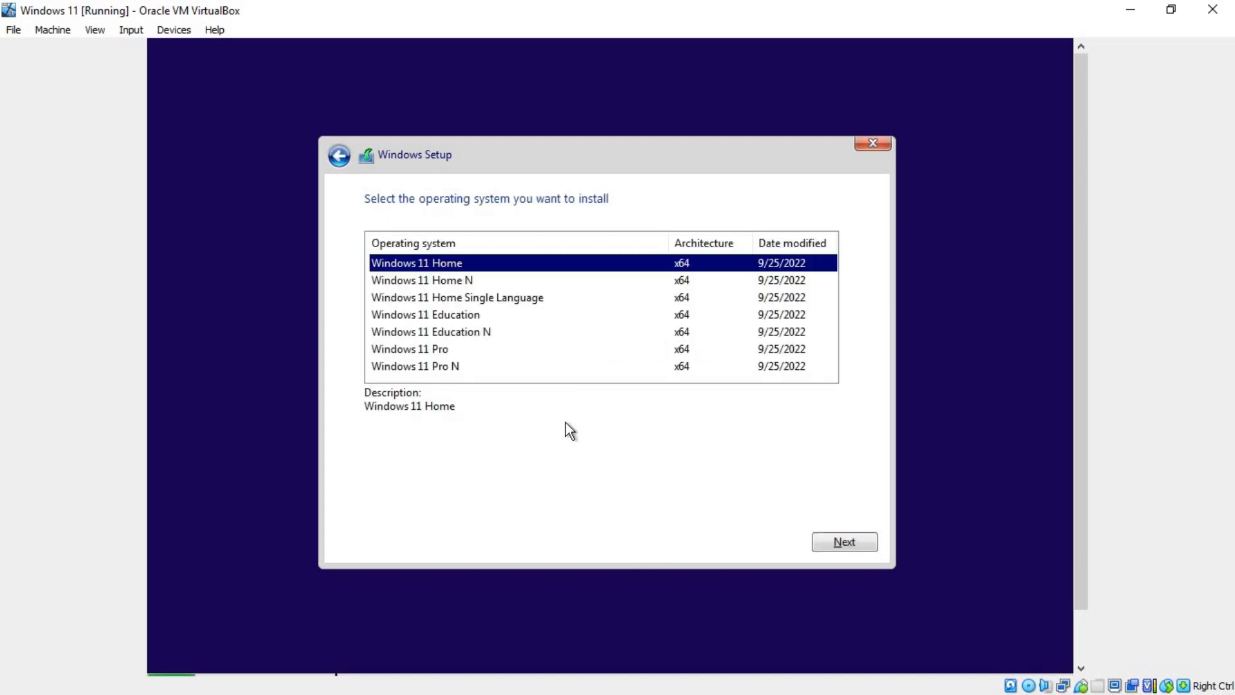
Choose Windows 11 Pro as the operating system to install and accept the Microsoft Software License Terms
{"action": "left_click", "coordinate": [428, 350]}
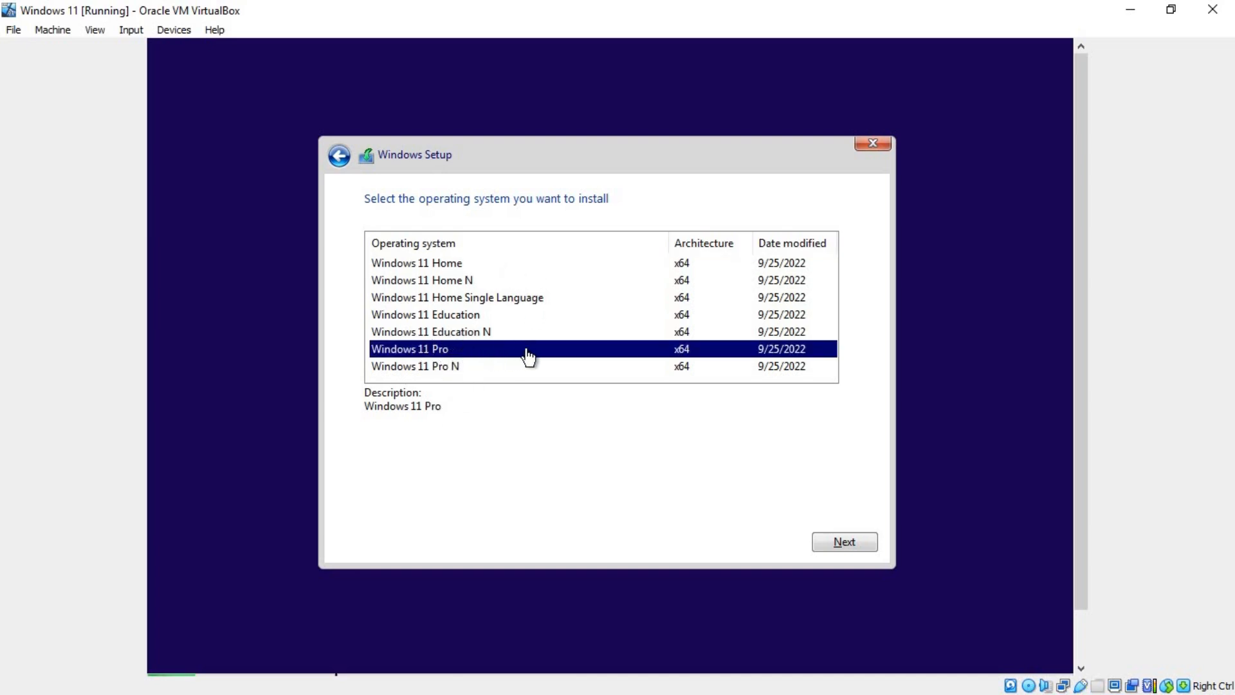
{"action": "left_click", "coordinate": [851, 539]}
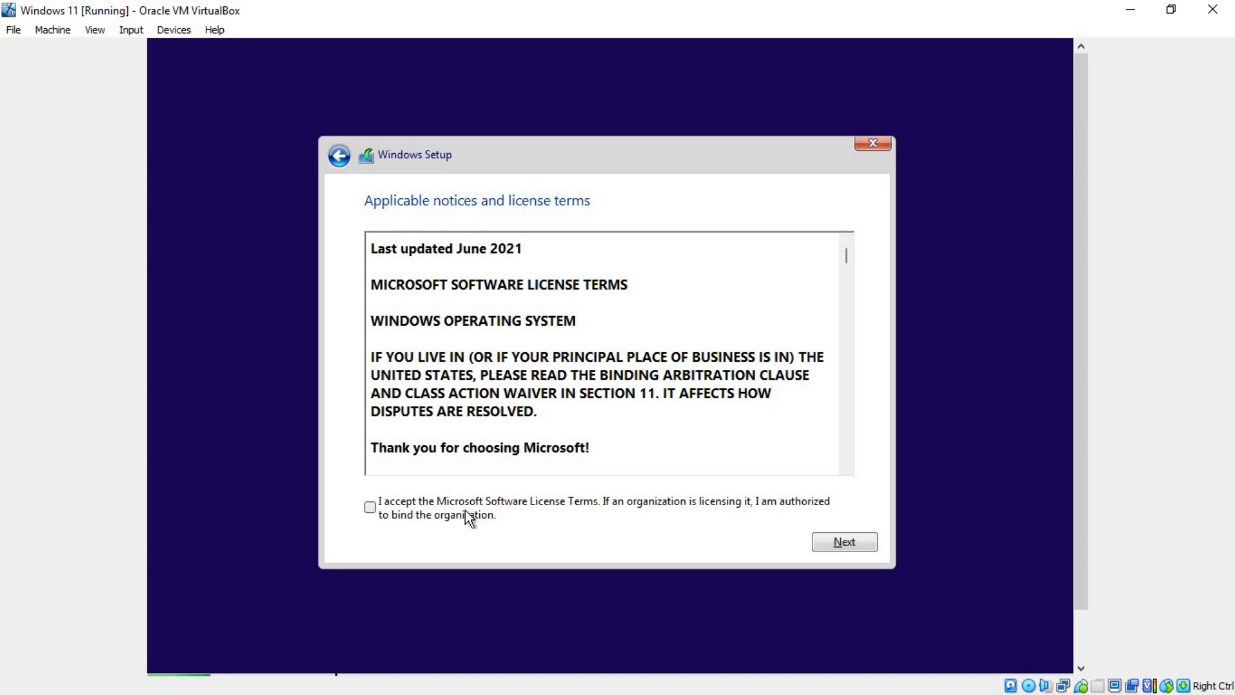
{"action": "left_click", "coordinate": [465, 510]}
{"action": "left_click", "coordinate": [867, 544]}
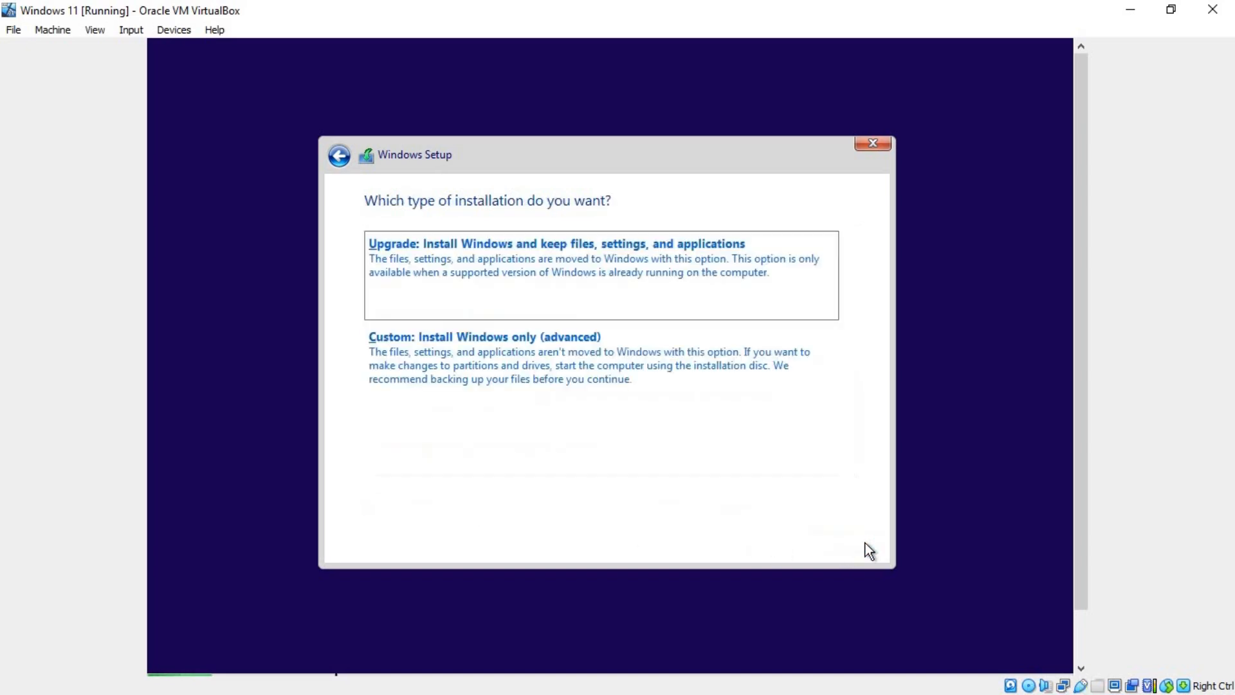
Choose the custom installation, create a 52259 MB partition from Drive 0's unallocated space, and install Windows on the primary partition
{"action": "left_click", "coordinate": [537, 383]}
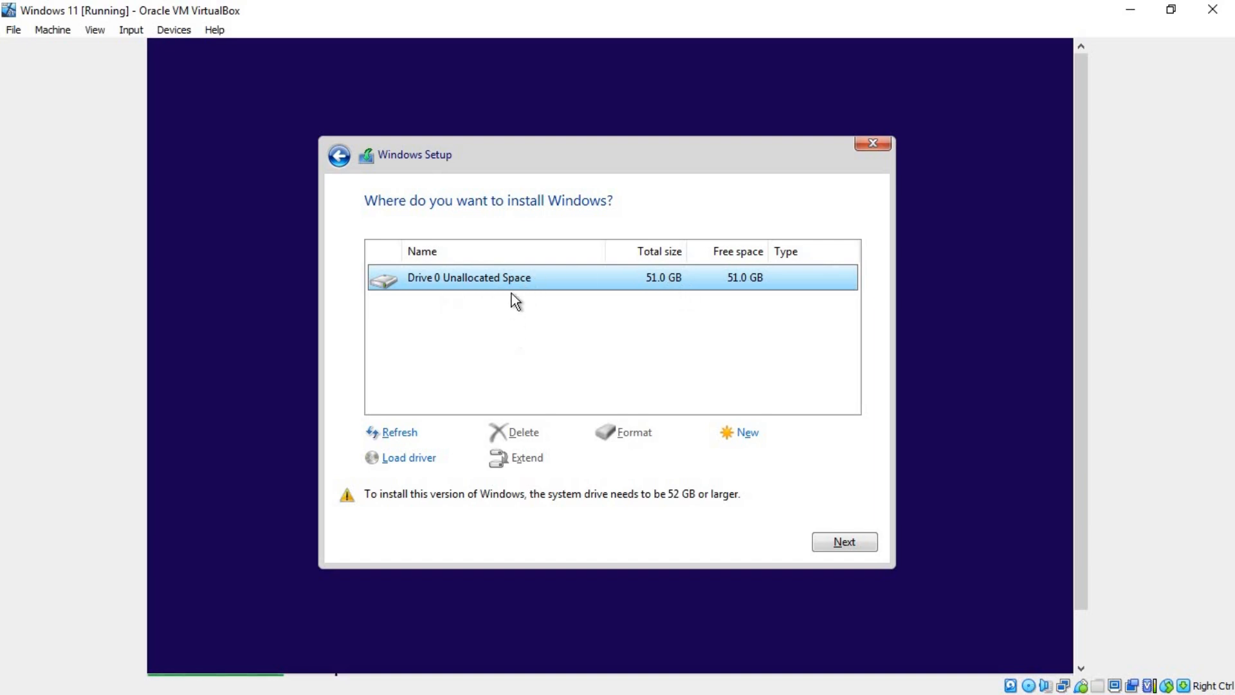
{"action": "left_click", "coordinate": [743, 433]}
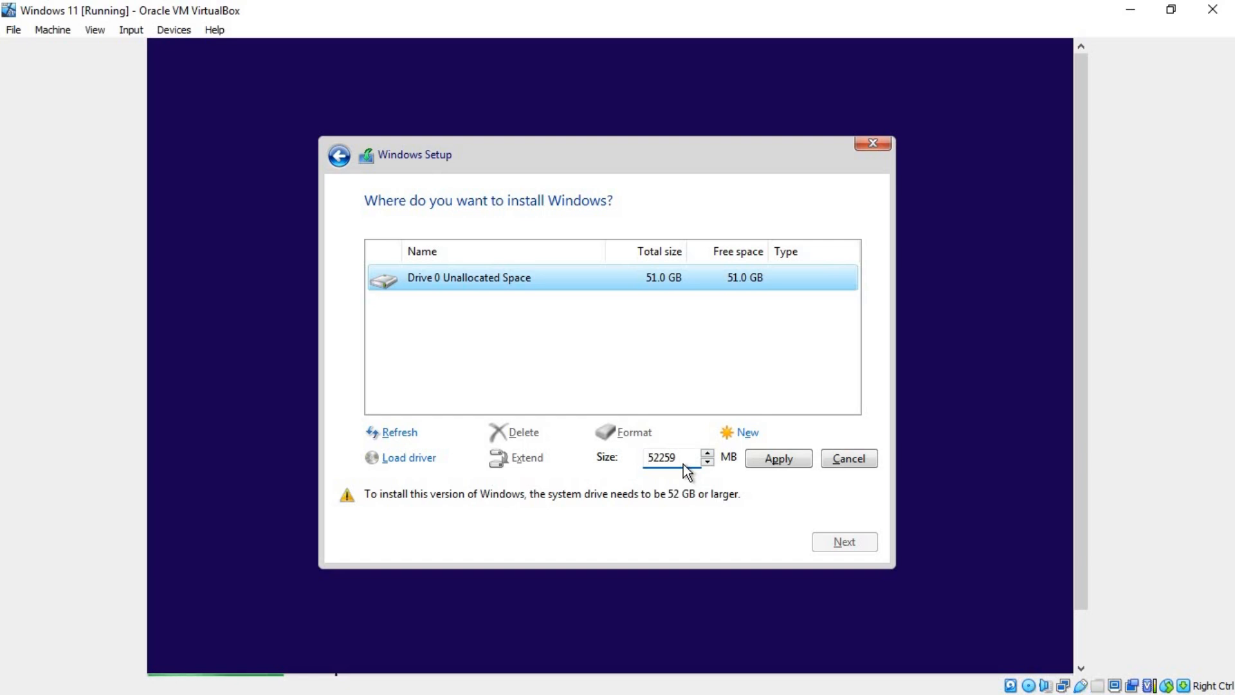
{"action": "left_click", "coordinate": [767, 457]}
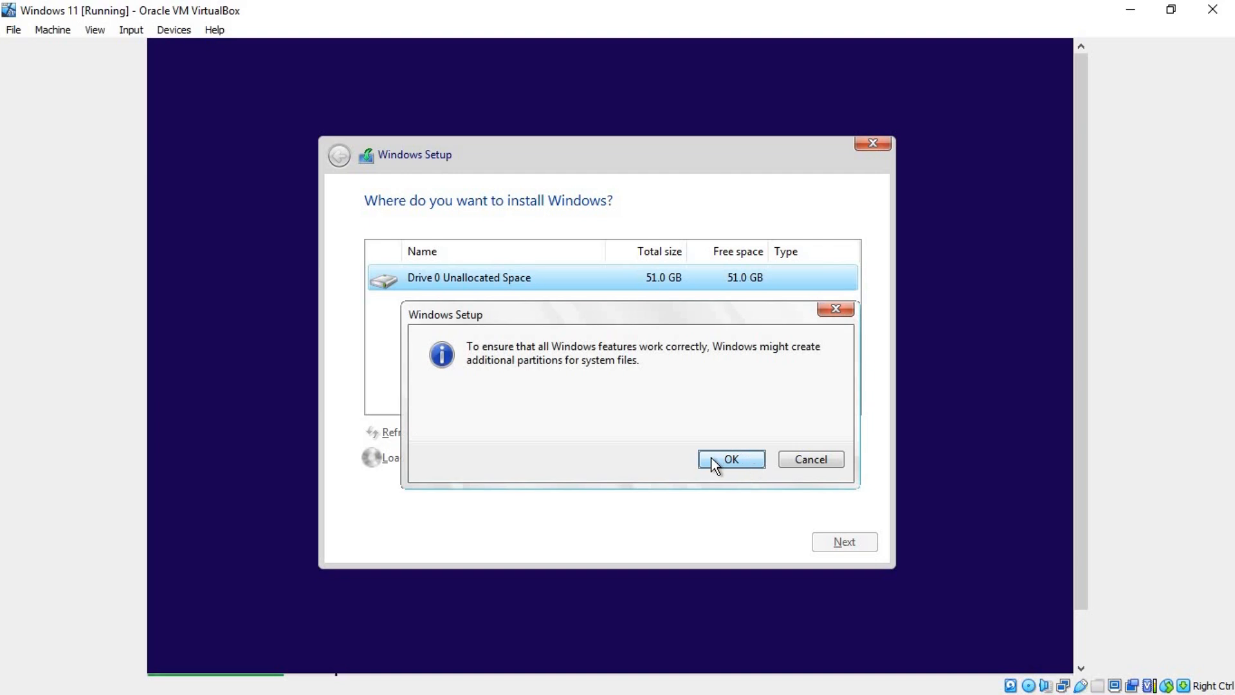
{"action": "left_click", "coordinate": [714, 463]}
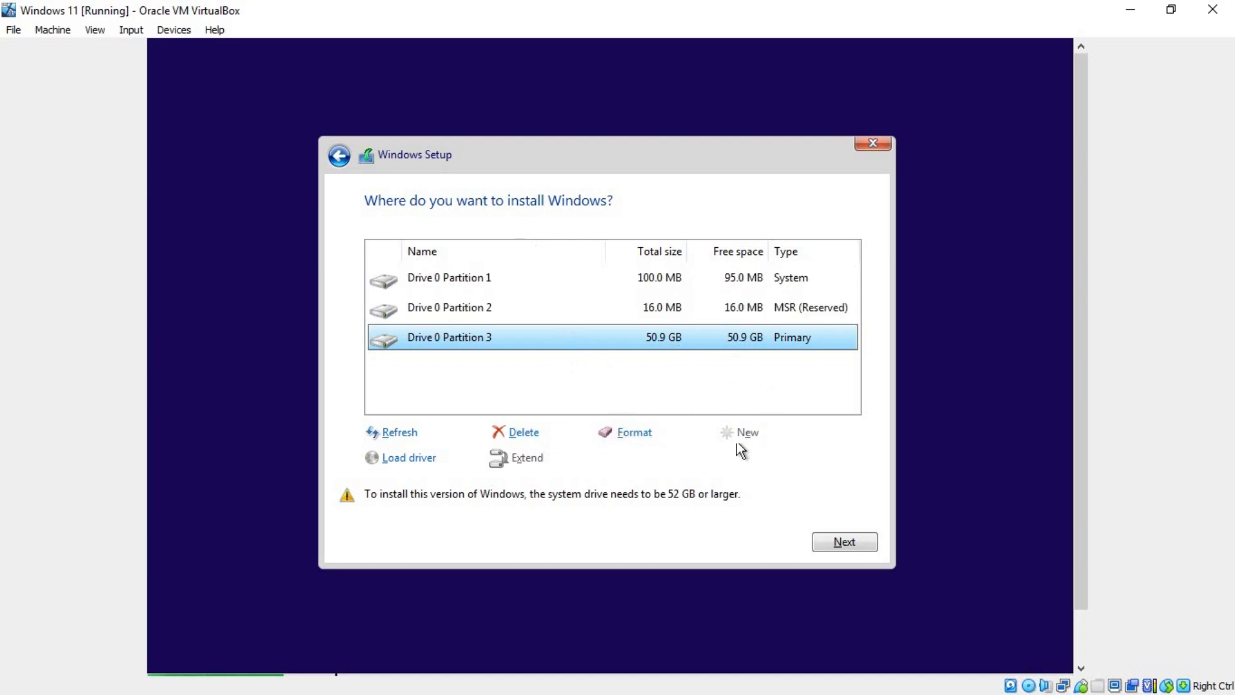
{"action": "left_click", "coordinate": [855, 542]}
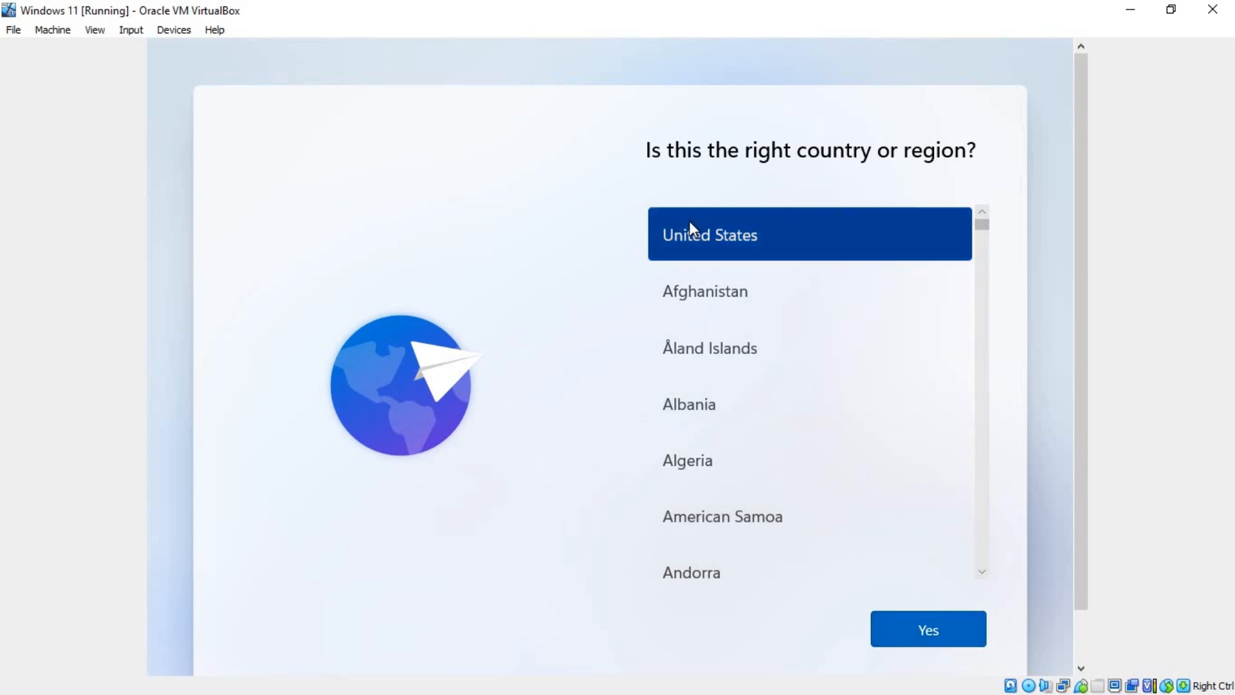
Confirm United States as the region and US as the keyboard layout, and skip adding a second layout
{"action": "left_click", "coordinate": [937, 638]}
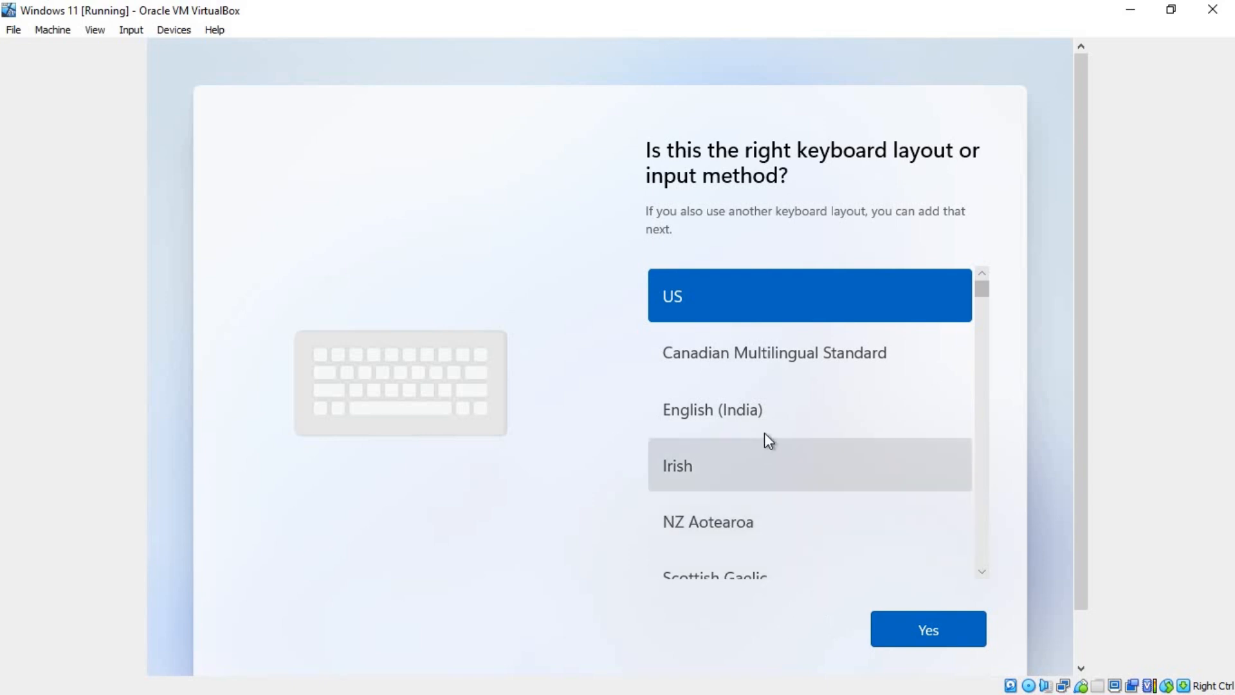
{"action": "left_click", "coordinate": [922, 633]}
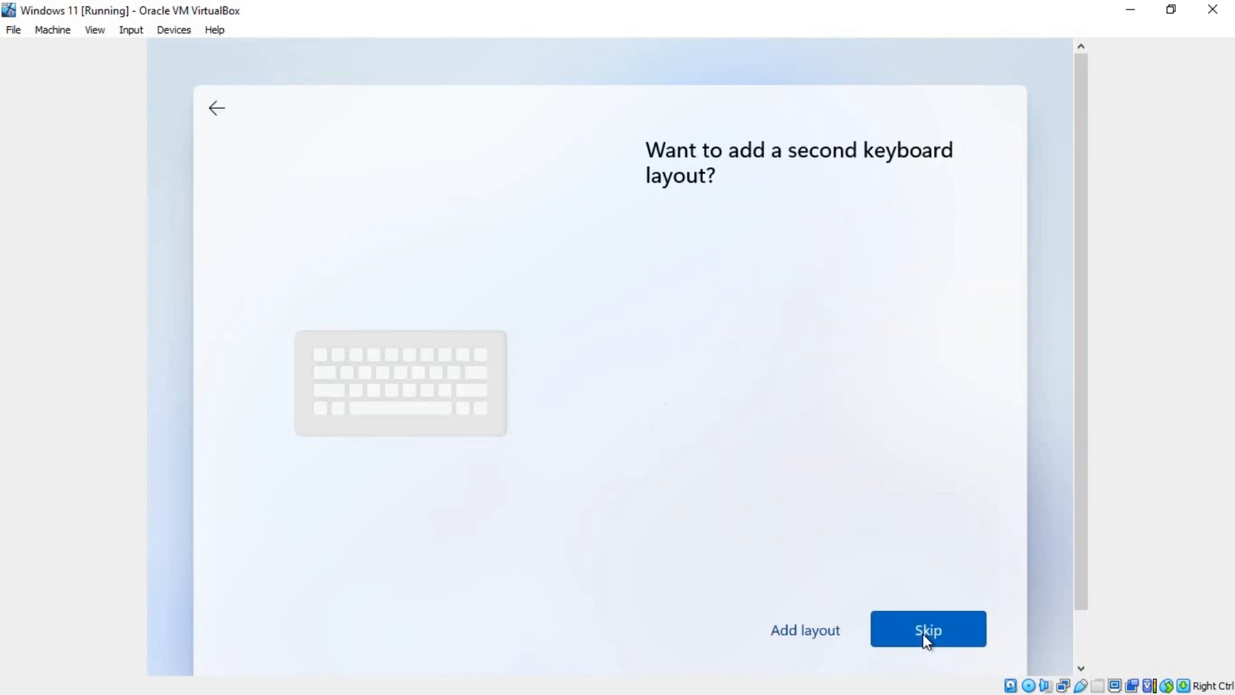
{"action": "left_click", "coordinate": [923, 632]}
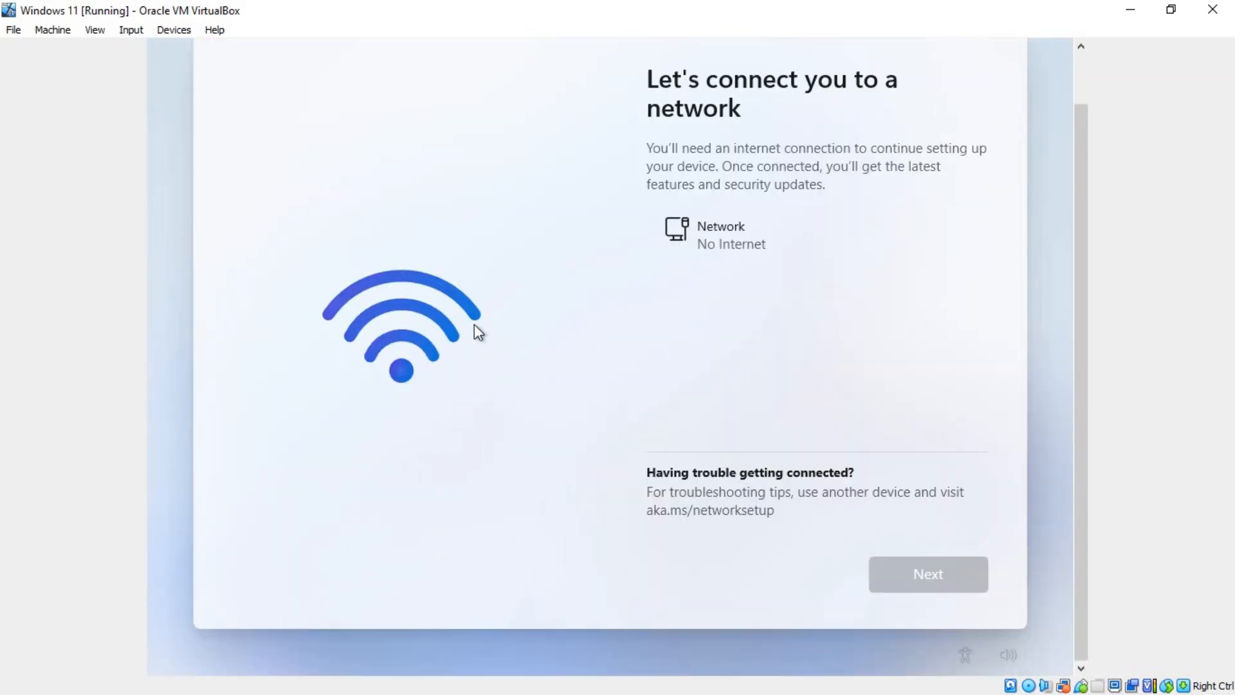
Open a command prompt from the network setup page and run OOBE\BYPASSNRO to bypass the internet requirement
{"action": "left_click", "coordinate": [1082, 70]}
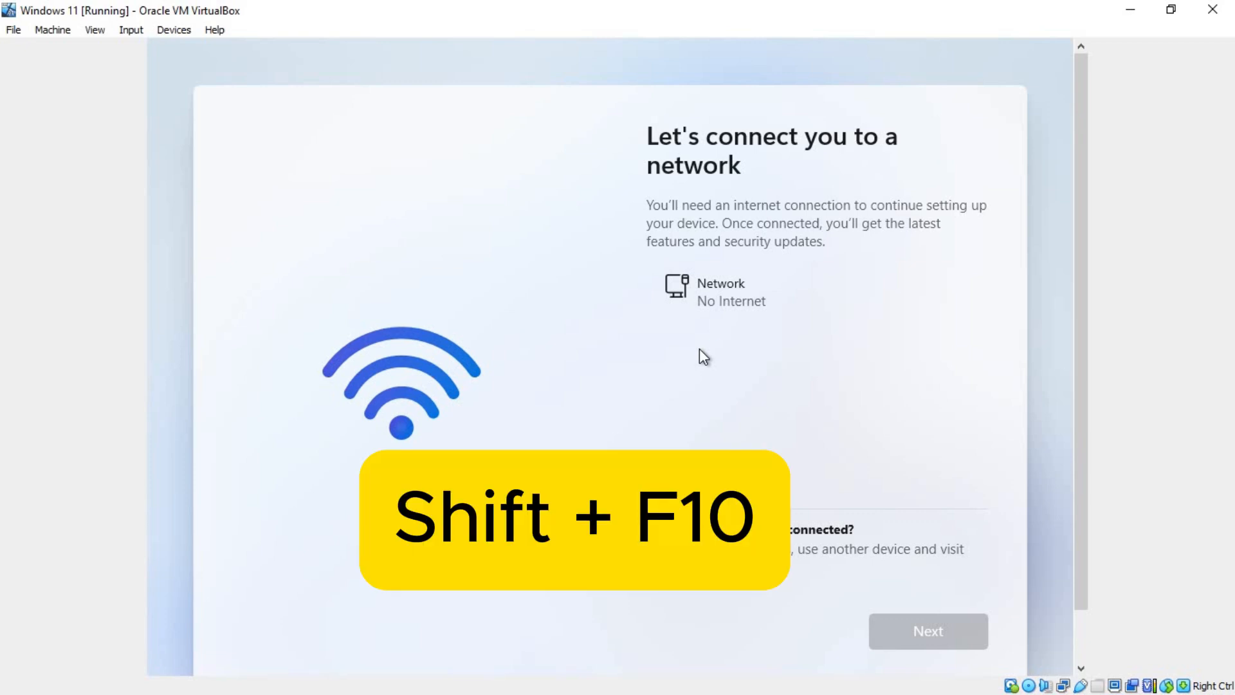
{"action": "key", "text": "shift+F10"}
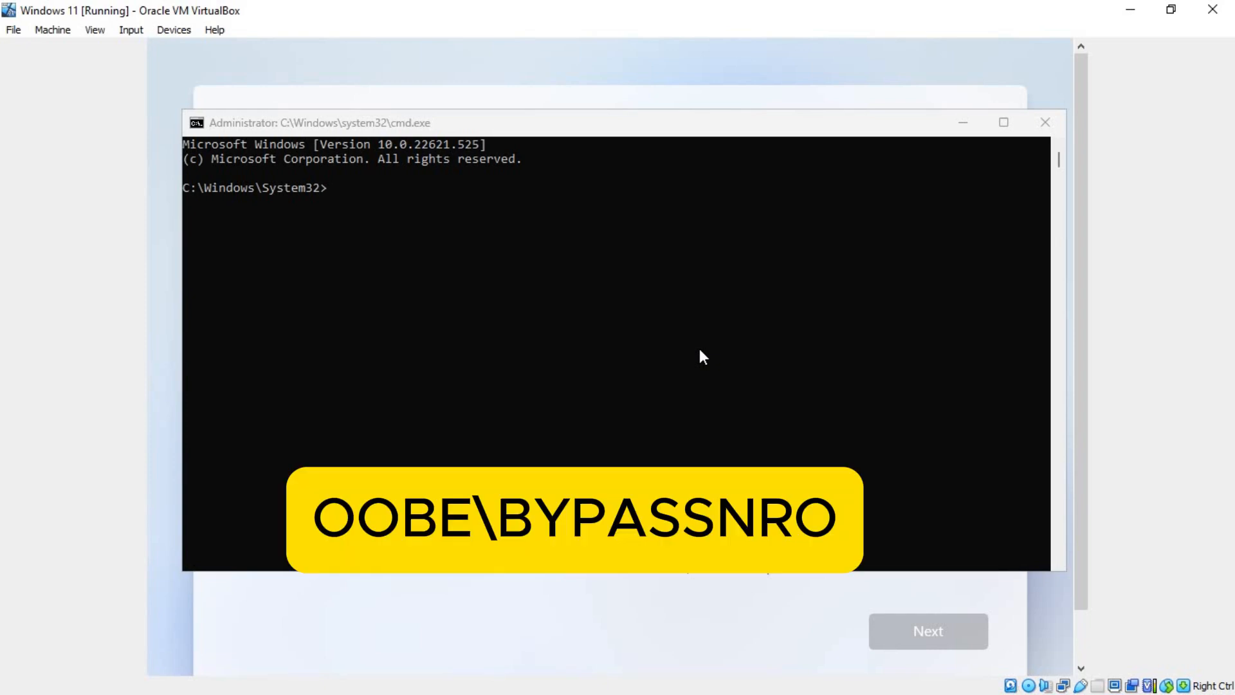
{"action": "left_click", "coordinate": [660, 351]}
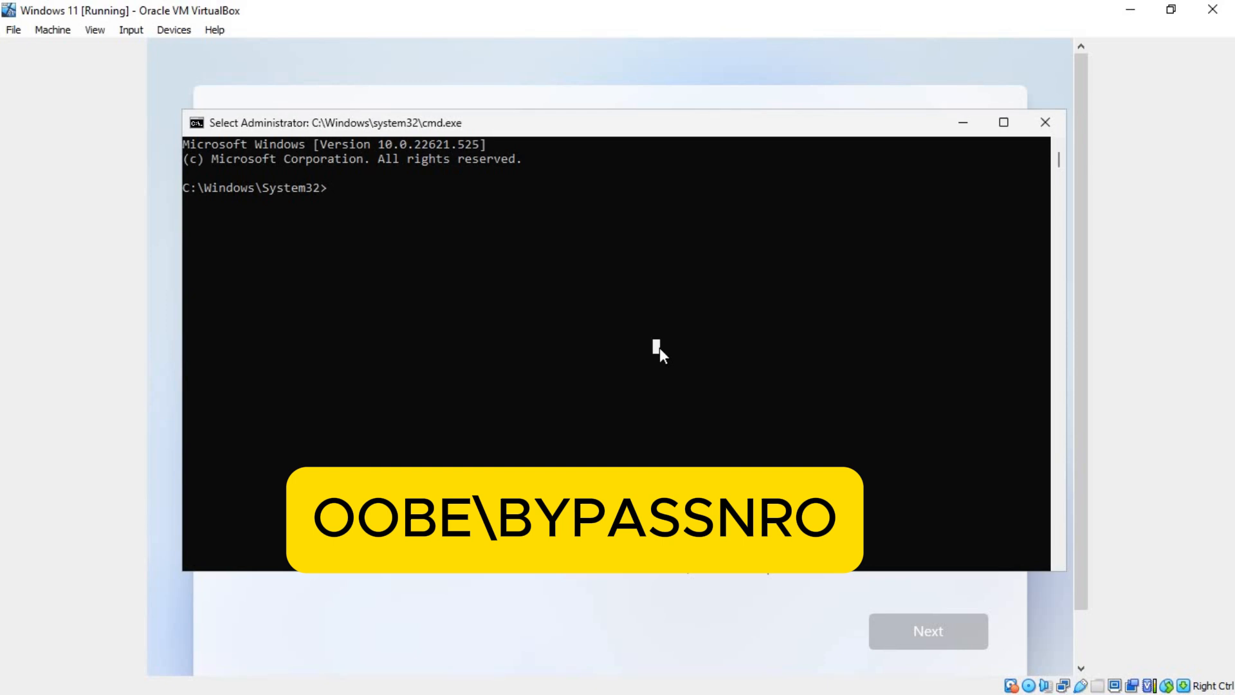
{"action": "type", "text": "OOBE\\B"}
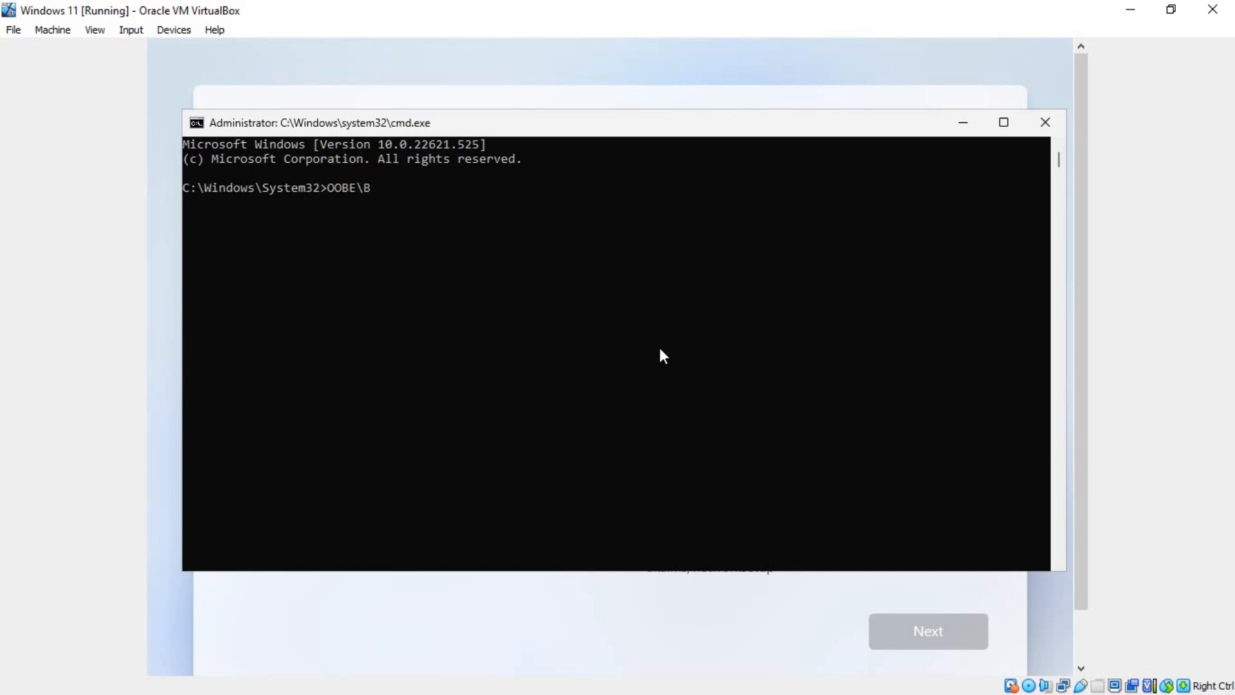
{"action": "type", "text": "YPASSNRO"}
{"action": "key", "text": "Return"}
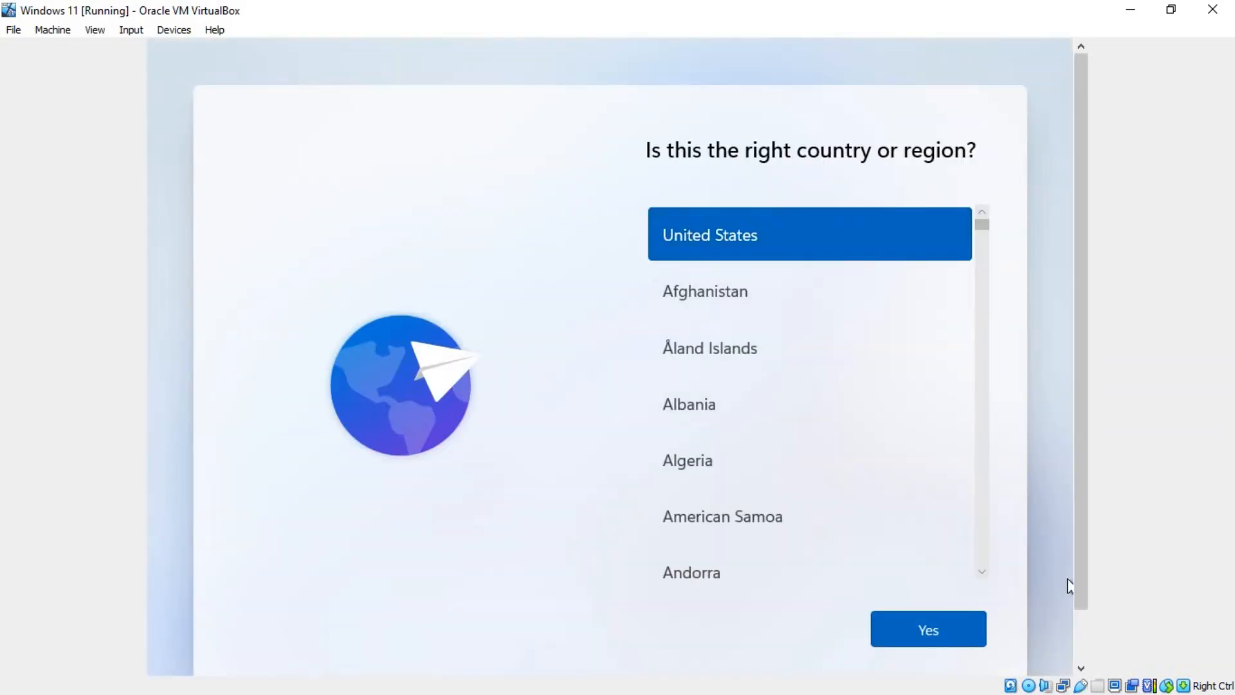
Reconfirm United States and the US keyboard without a second layout, and continue with limited setup without internet
{"action": "left_click", "coordinate": [919, 630]}
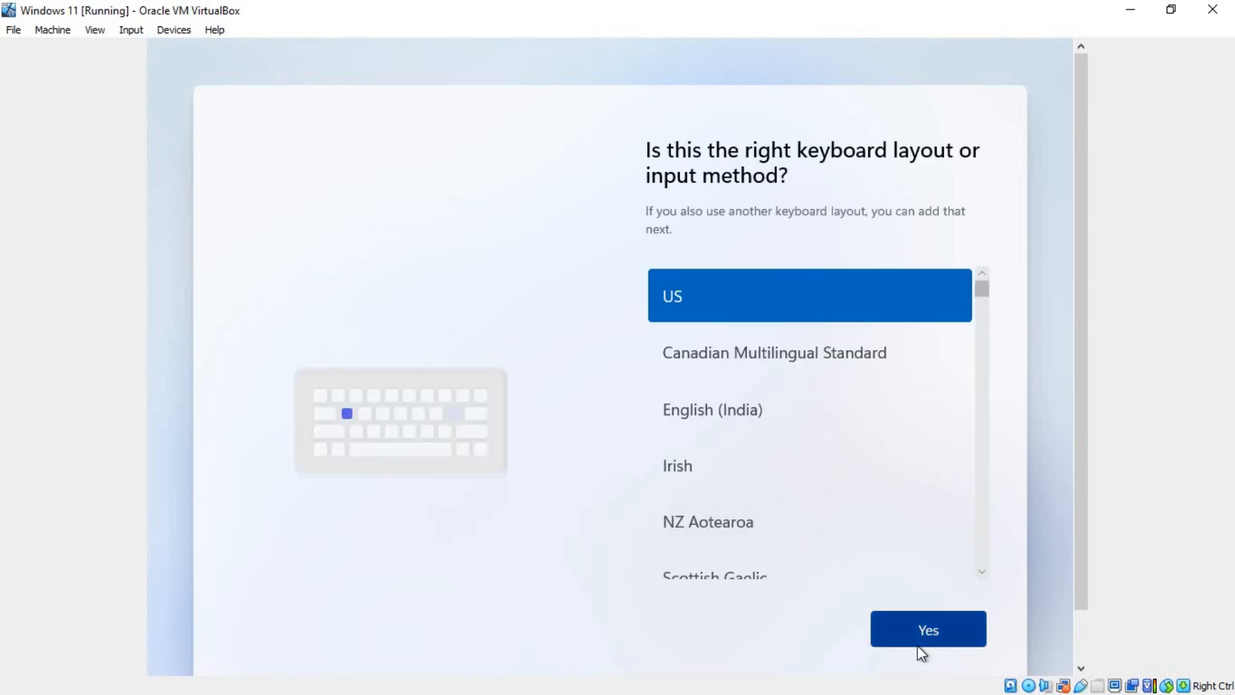
{"action": "left_click", "coordinate": [923, 638]}
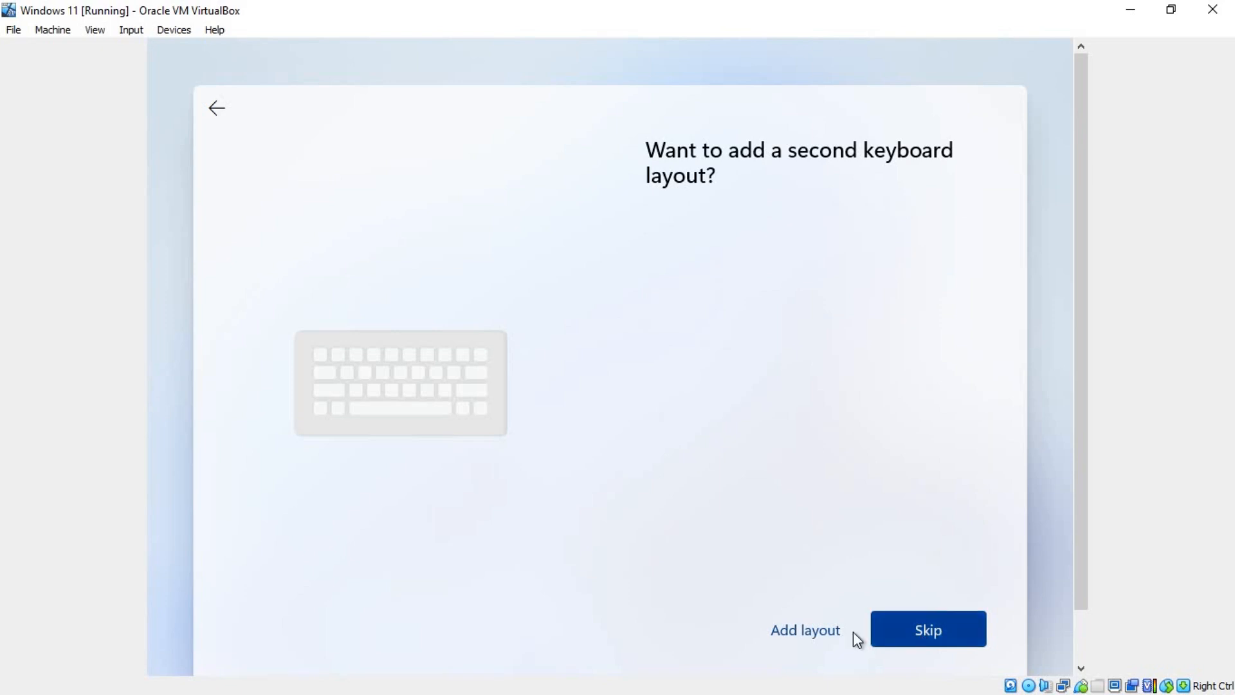
{"action": "left_click", "coordinate": [913, 627]}
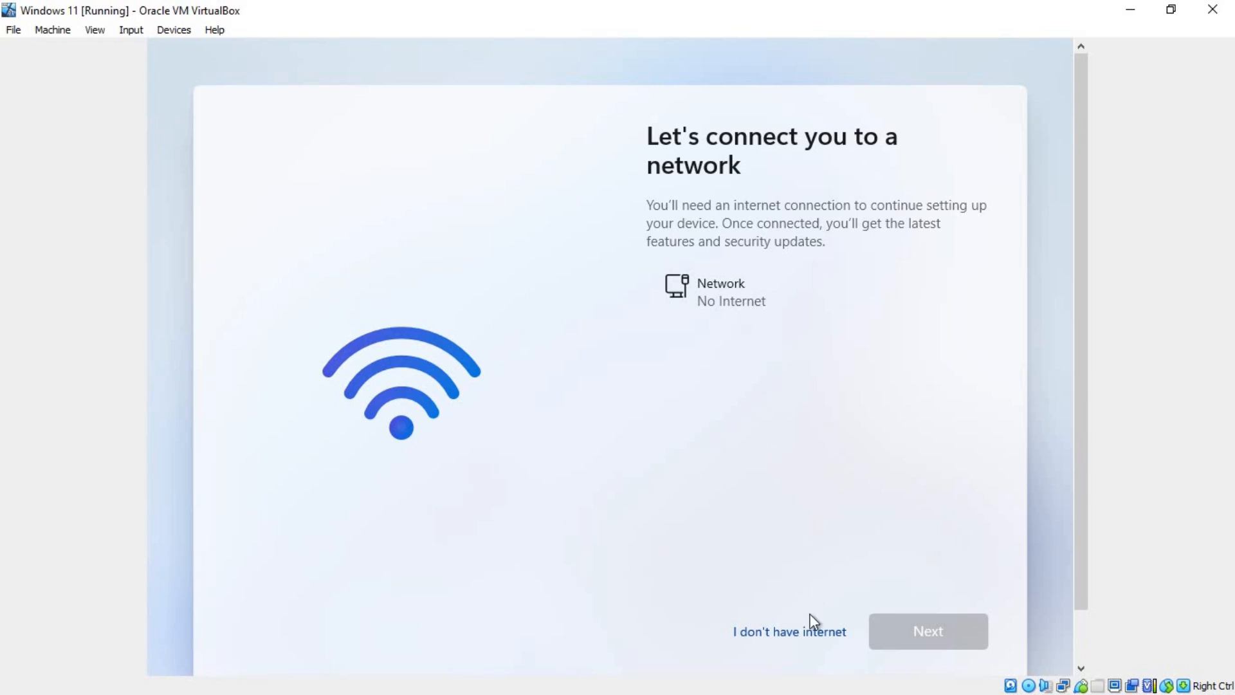
{"action": "left_click", "coordinate": [780, 637]}
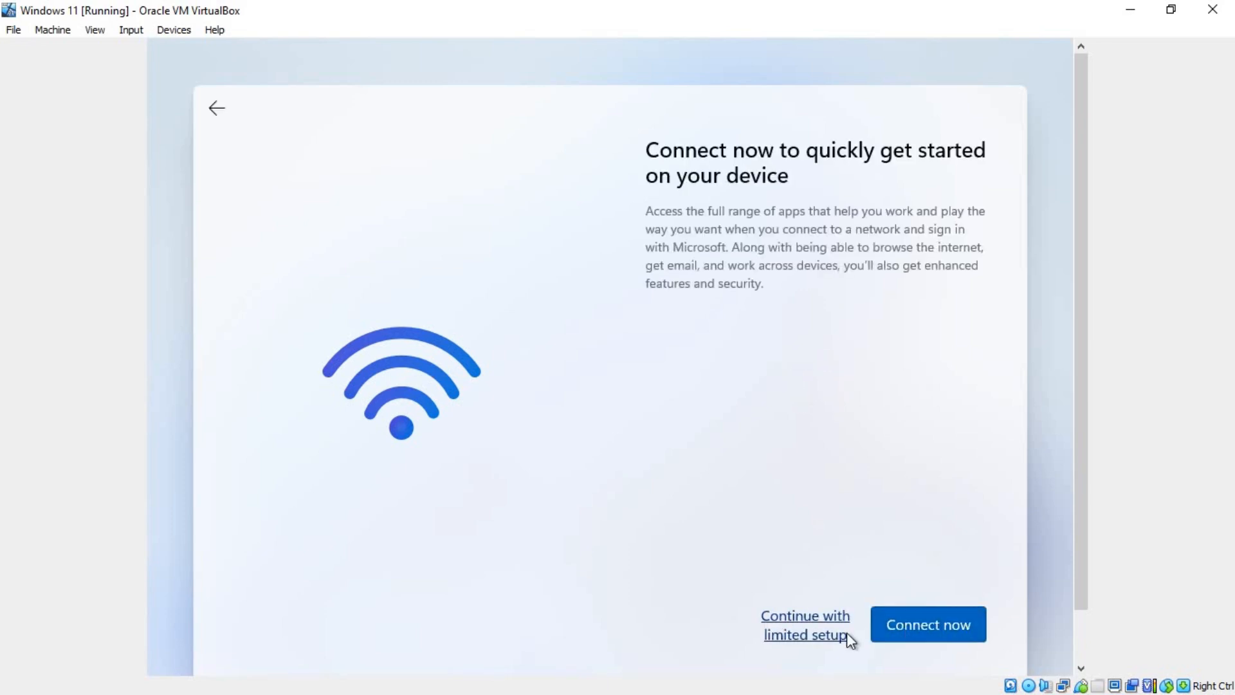
{"action": "left_click", "coordinate": [807, 622]}
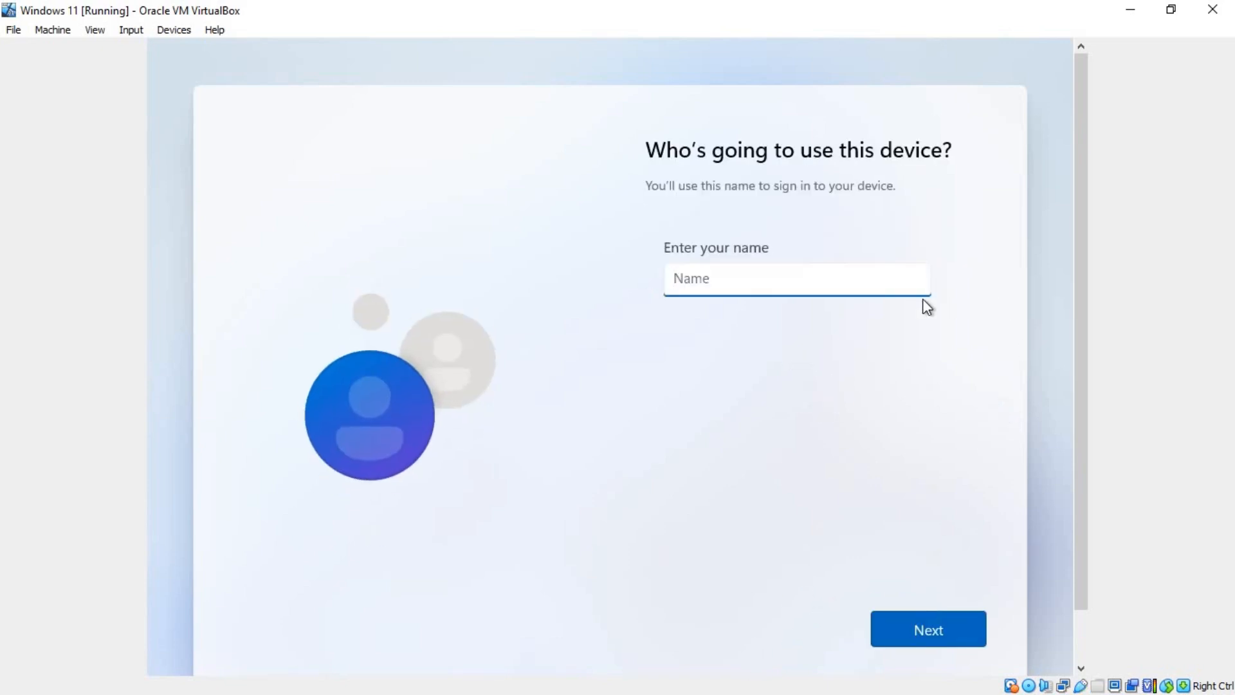
Name the device's user Amnowtech and continue with the password left blank
{"action": "type", "text": "amn"}
{"action": "key", "text": "BackSpace"}
{"action": "key", "text": "BackSpace"}
{"action": "type", "text": "Amnootech"}
{"action": "key", "text": "Return"}
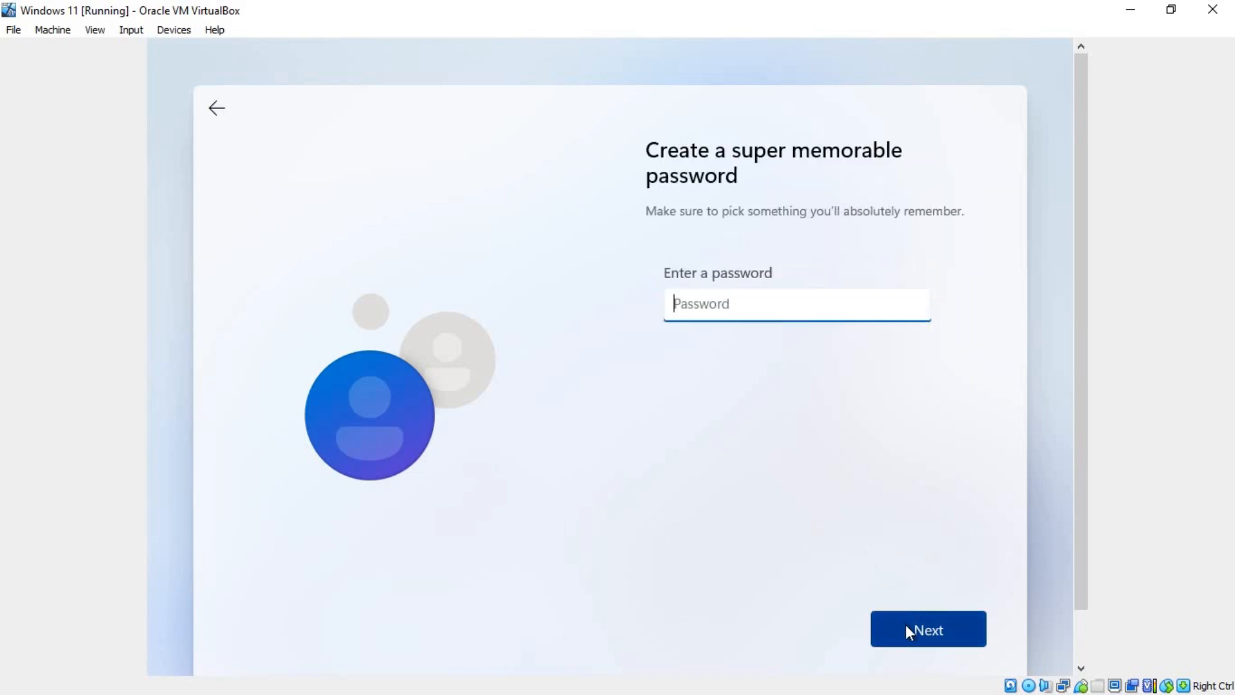
{"action": "left_click", "coordinate": [921, 625]}
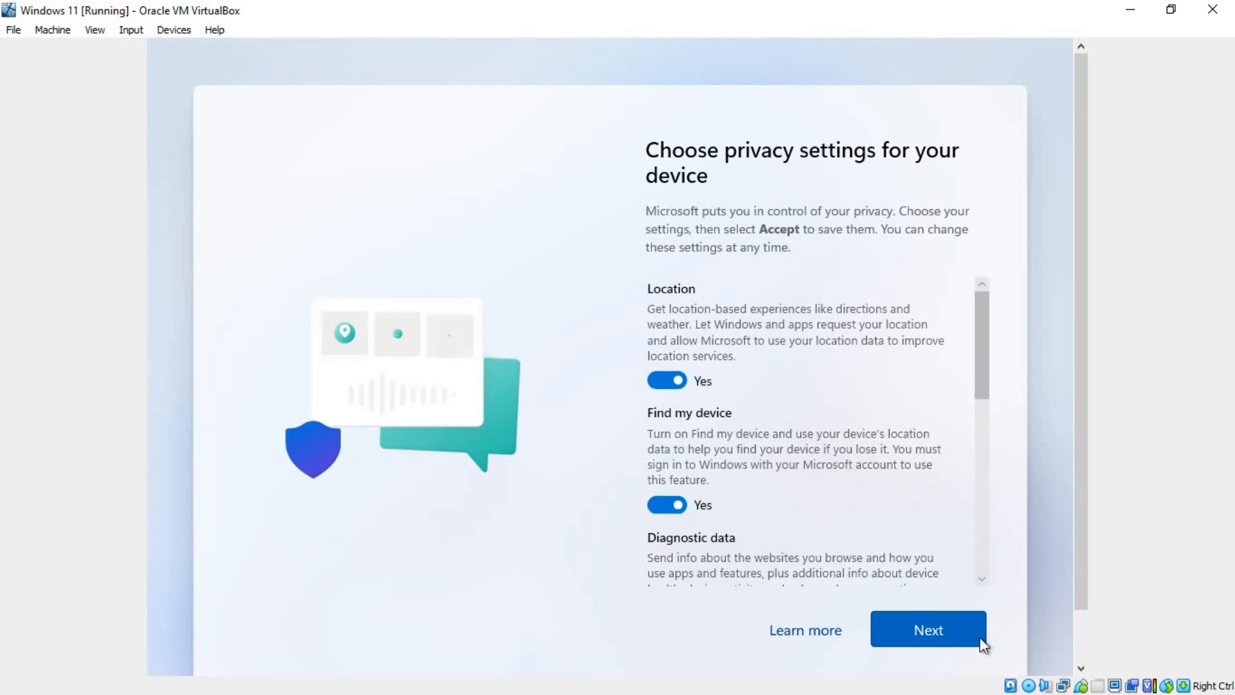
Accept the default privacy settings to finish the Windows setup, and dismiss the app launcher on the new desktop
{"action": "left_click", "coordinate": [956, 640]}
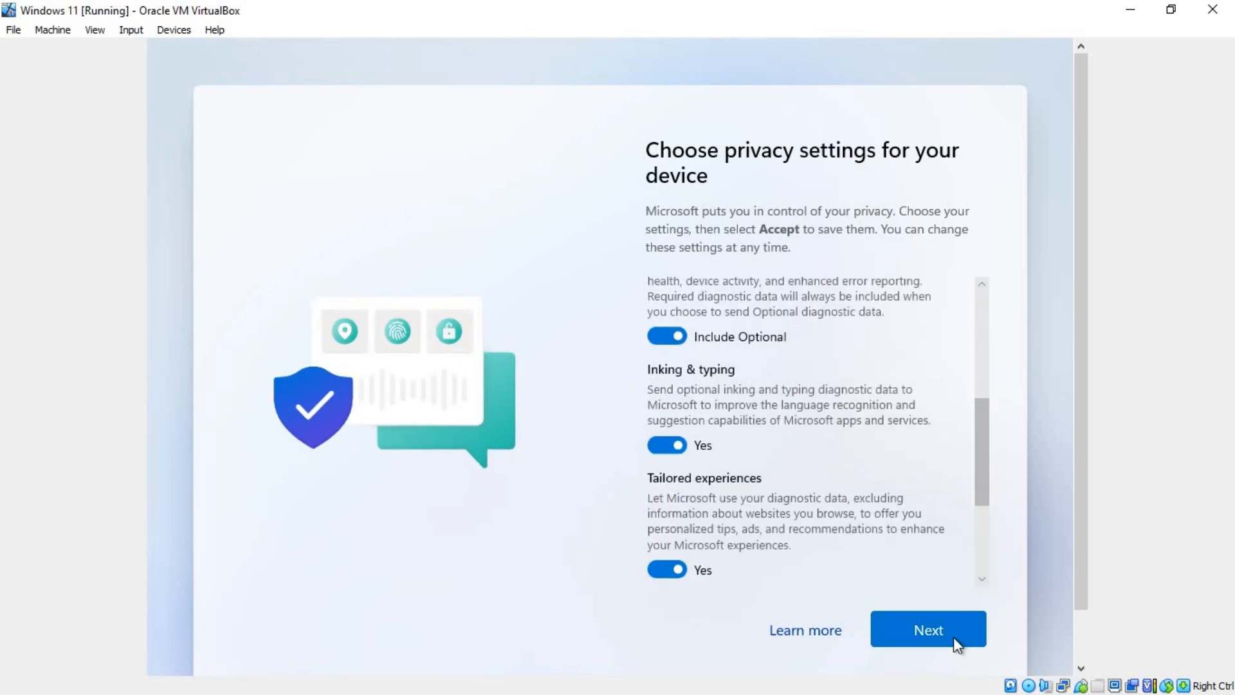
{"action": "left_click", "coordinate": [953, 637]}
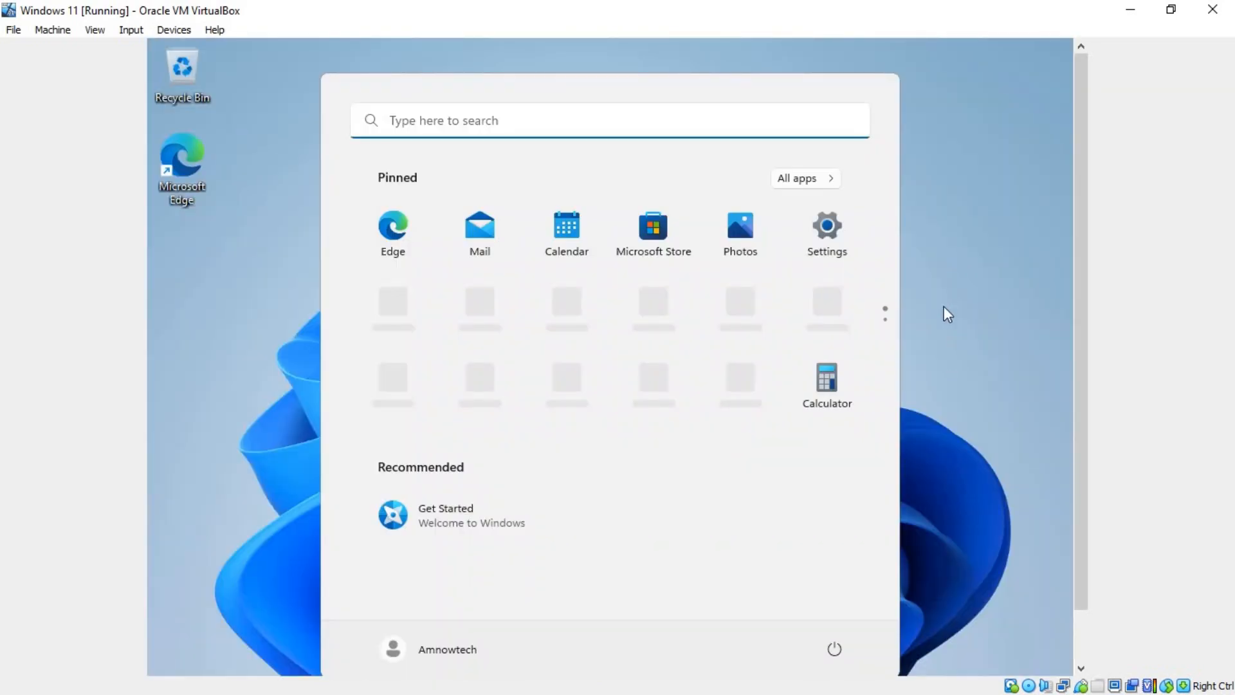
{"action": "left_click", "coordinate": [931, 212]}
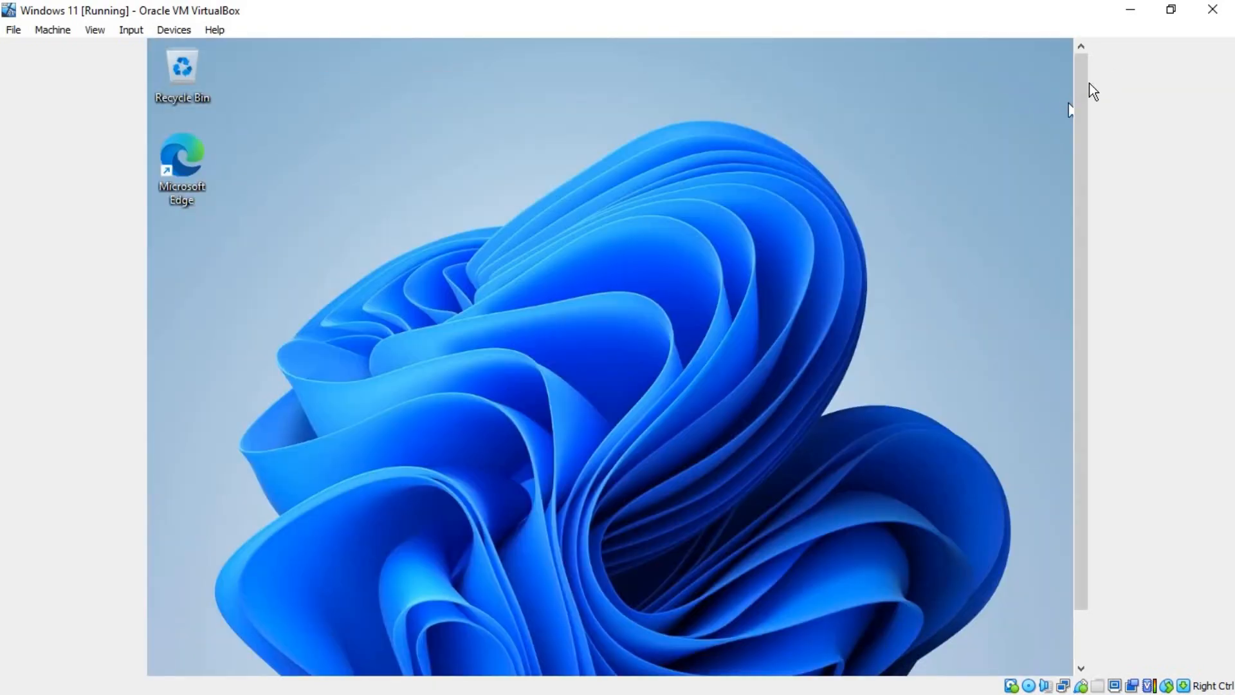
Search Windows for winver and run it to check the installed Windows edition and version
{"action": "left_click_drag", "start_coordinate": [1078, 155], "coordinate": [1058, 401]}
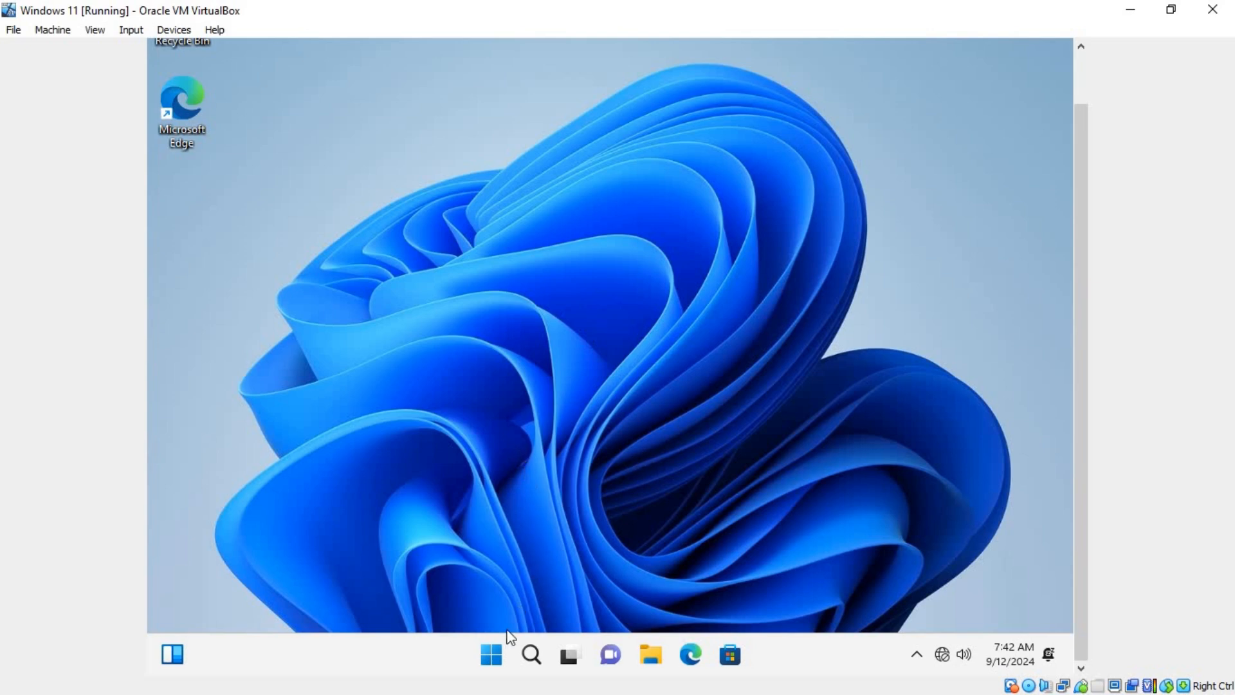
{"action": "left_click", "coordinate": [496, 659]}
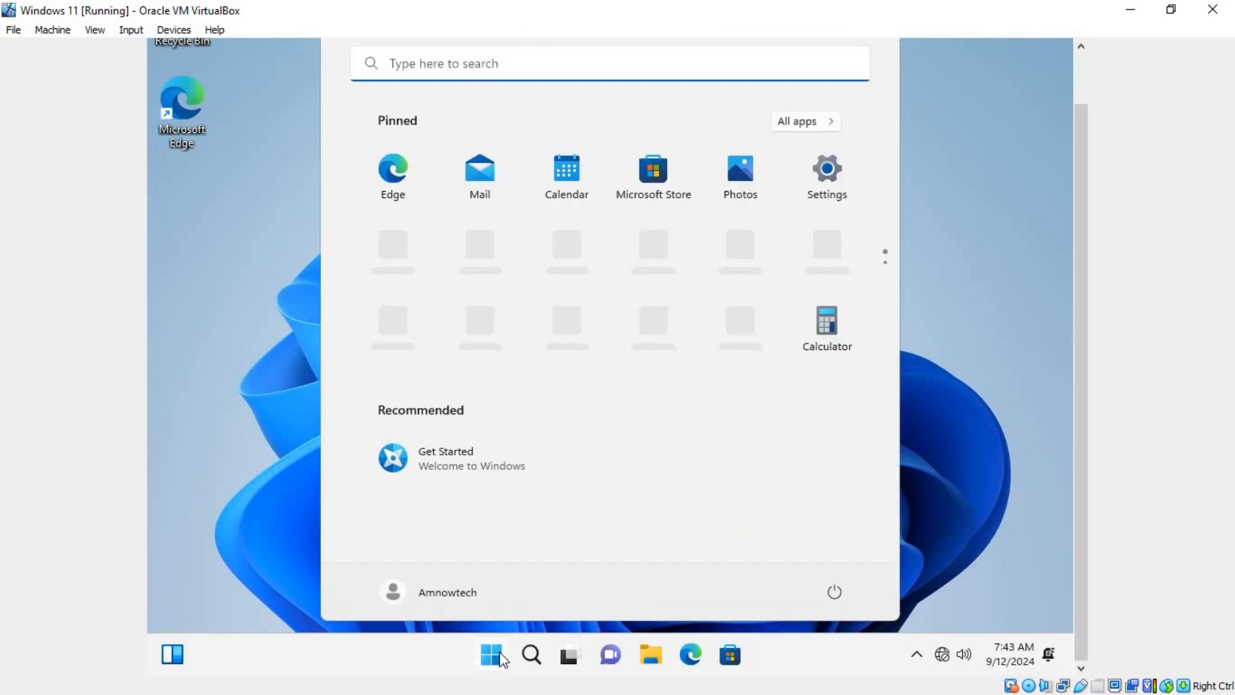
{"action": "type", "text": "win"}
{"action": "type", "text": "ver"}
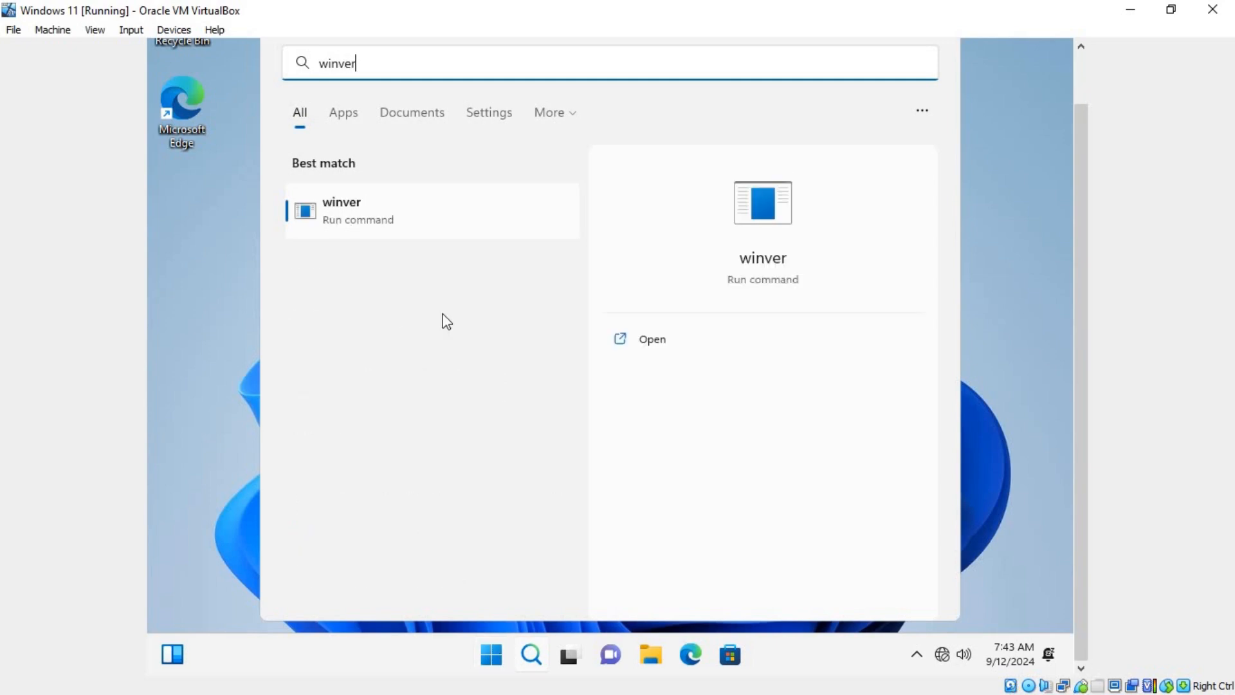
{"action": "key", "text": "Return"}
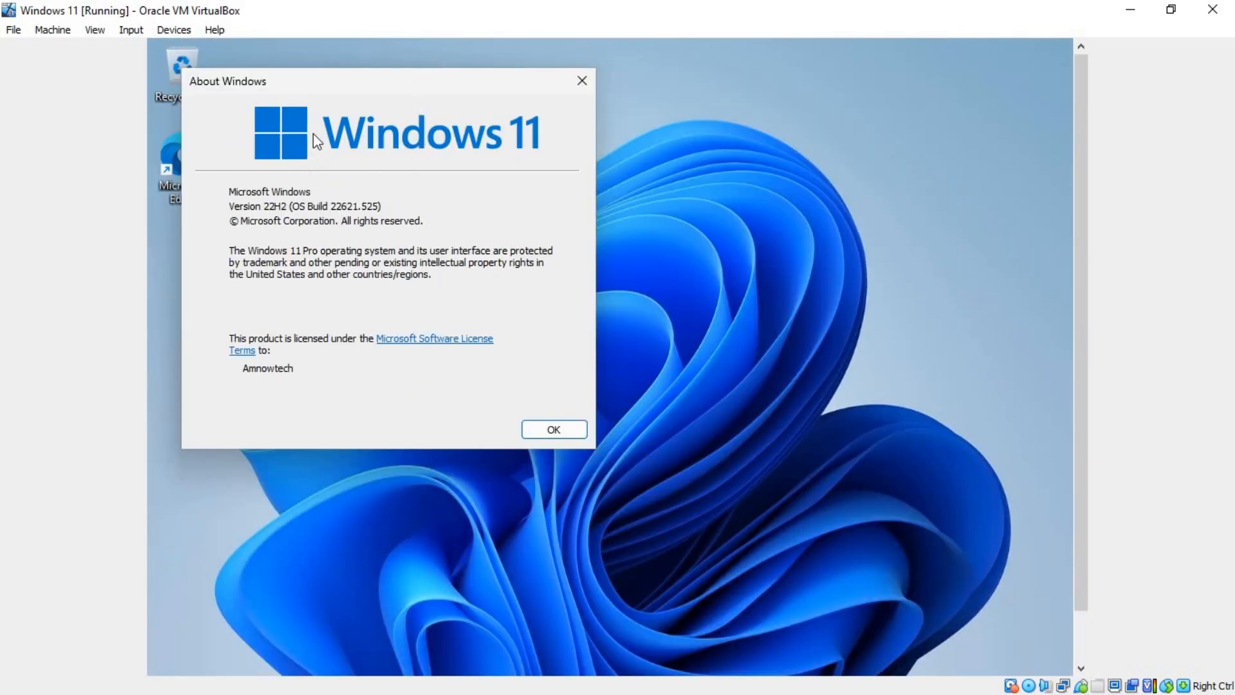